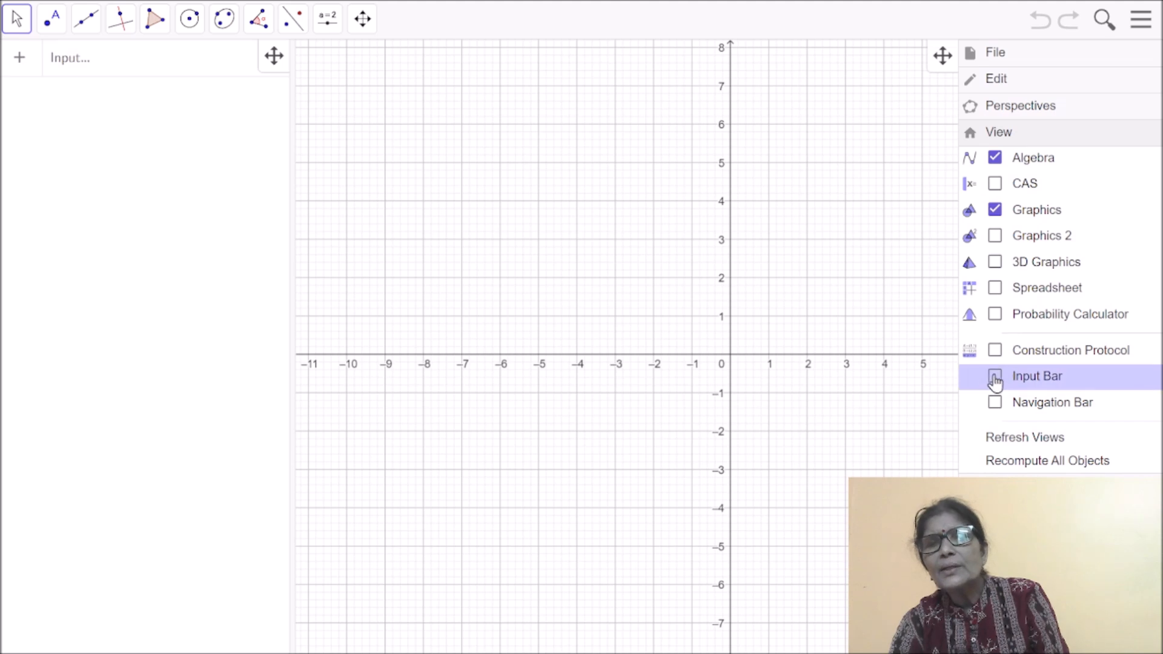
# Show the Input Bar in the workspace
pyautogui.click(995, 377)
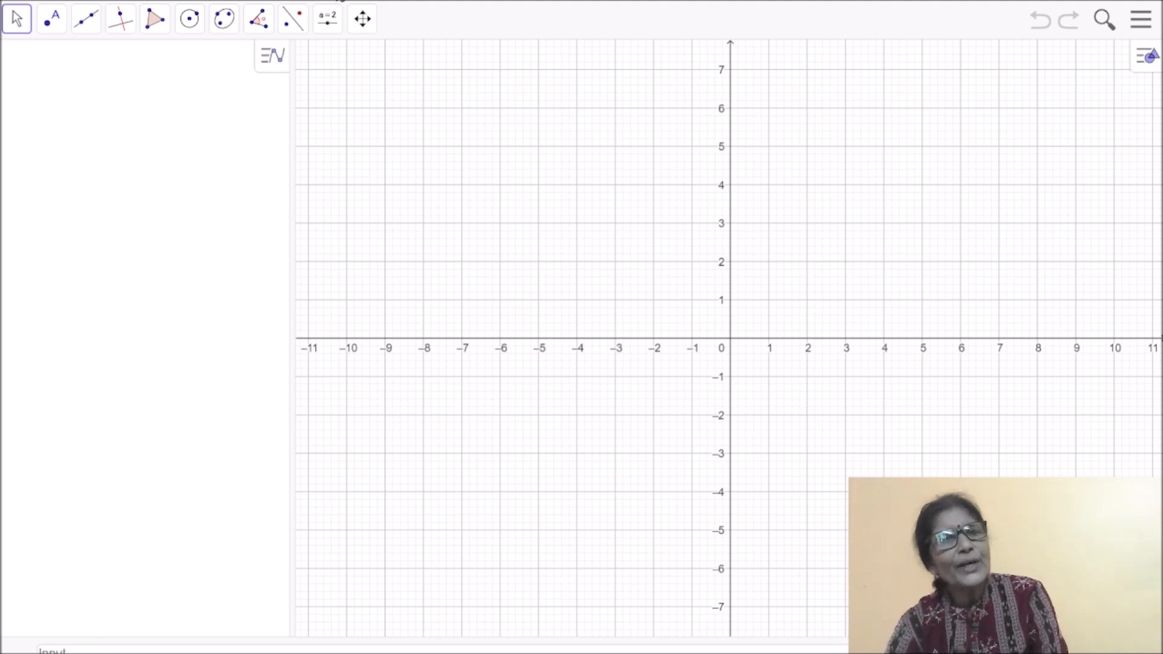
# Create number slider a from -5 to 5 with increment 1 in the upper-left of the graph and set it to 4
pyautogui.click(329, 21)
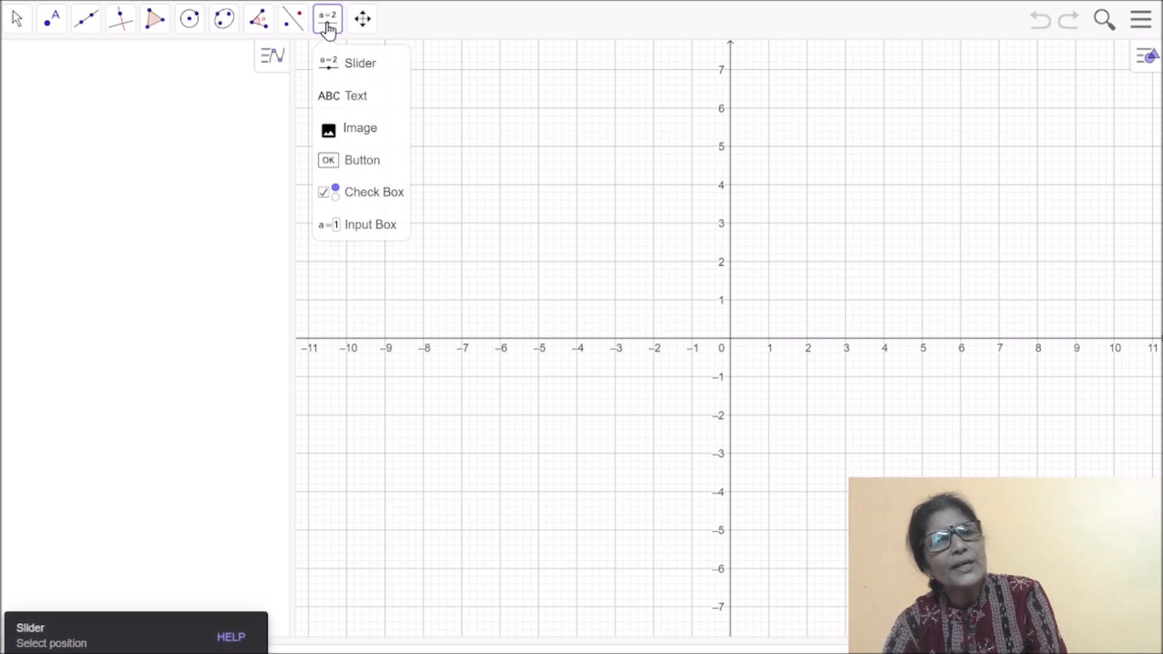
pyautogui.click(367, 67)
pyautogui.click(434, 108)
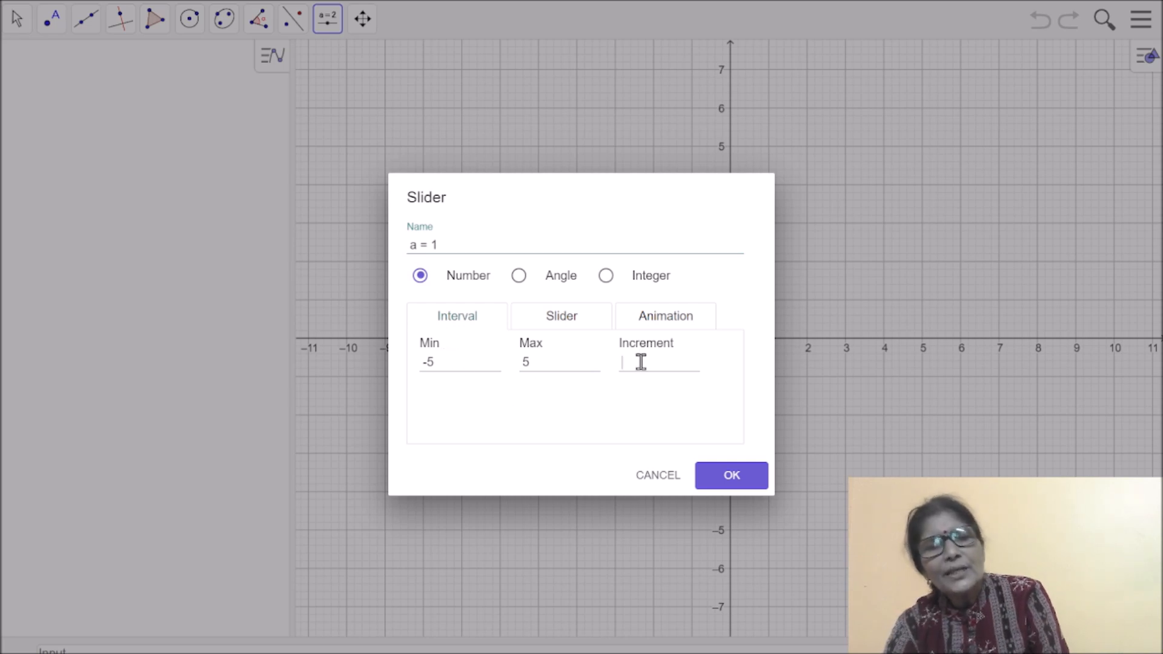
pyautogui.write('1')
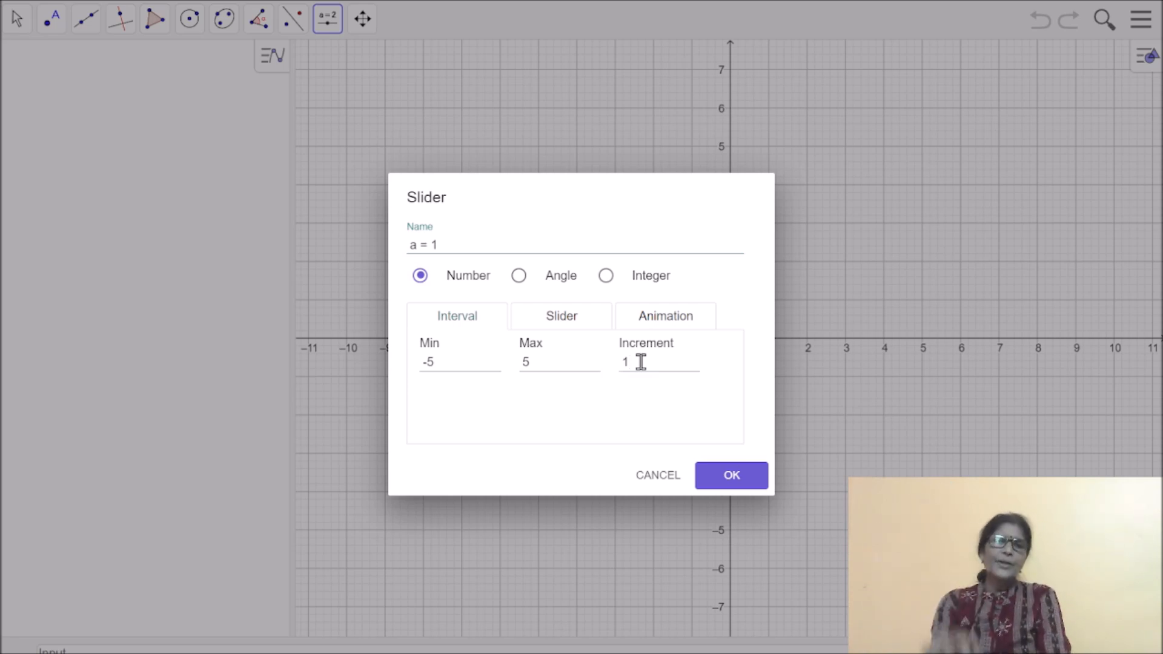
pyautogui.click(720, 479)
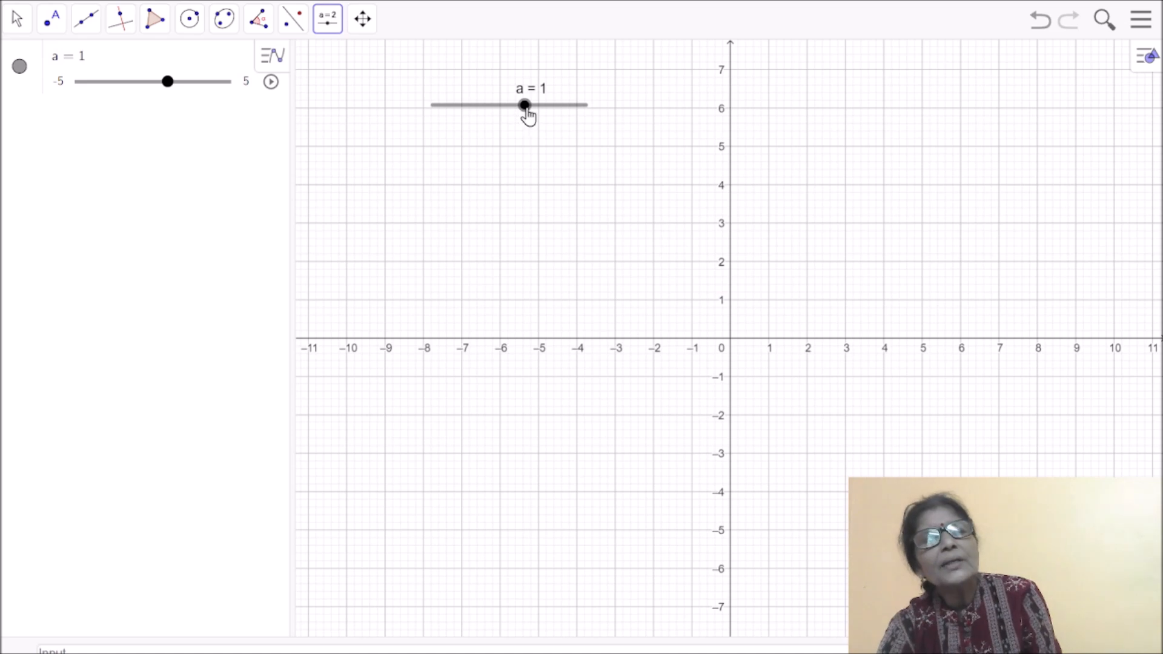
pyautogui.moveTo(524, 114); pyautogui.dragTo(568, 116)
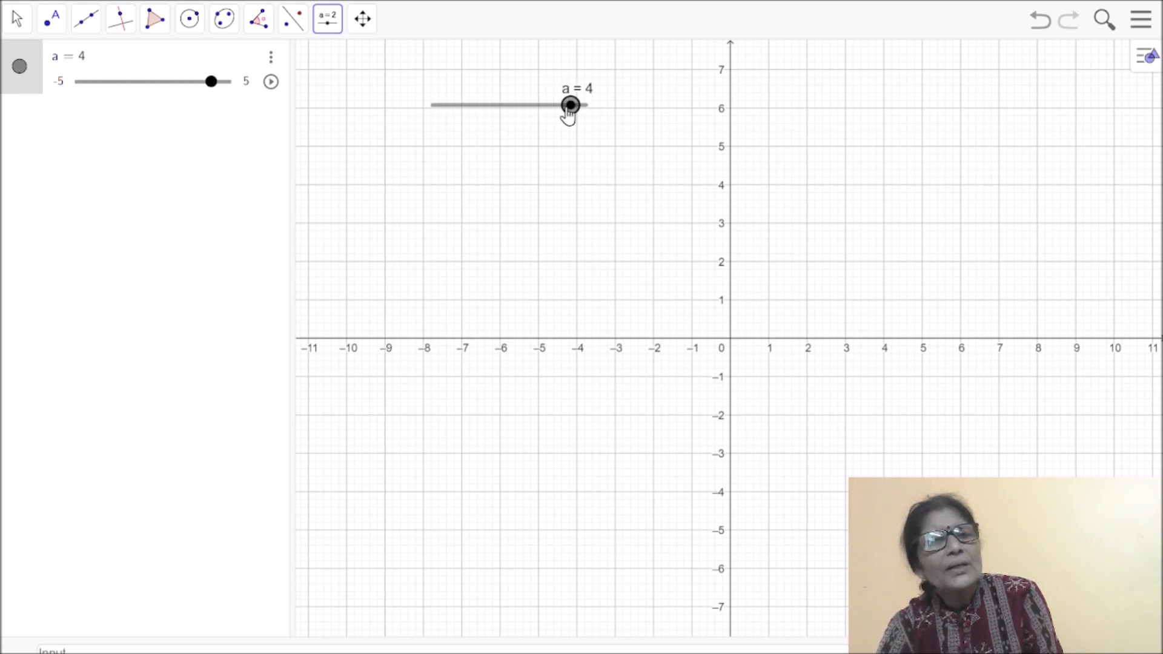
# Create number slider b below slider a, ranging from -5 to 6 with increment 1
pyautogui.click(323, 22)
pyautogui.click(362, 71)
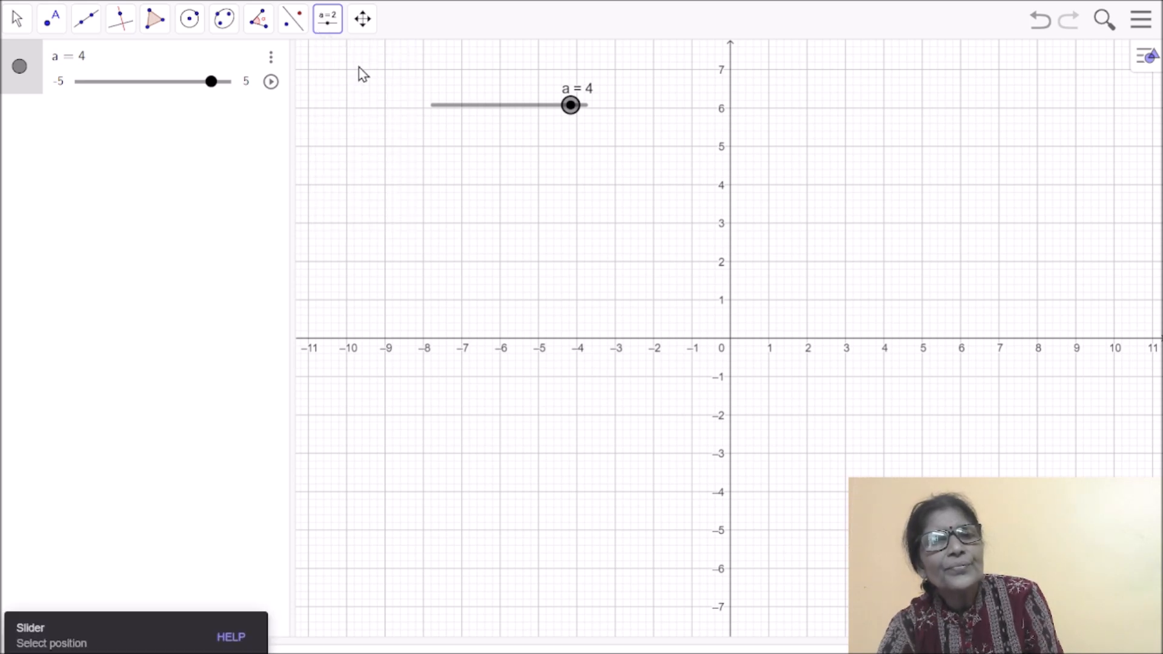
pyautogui.click(424, 162)
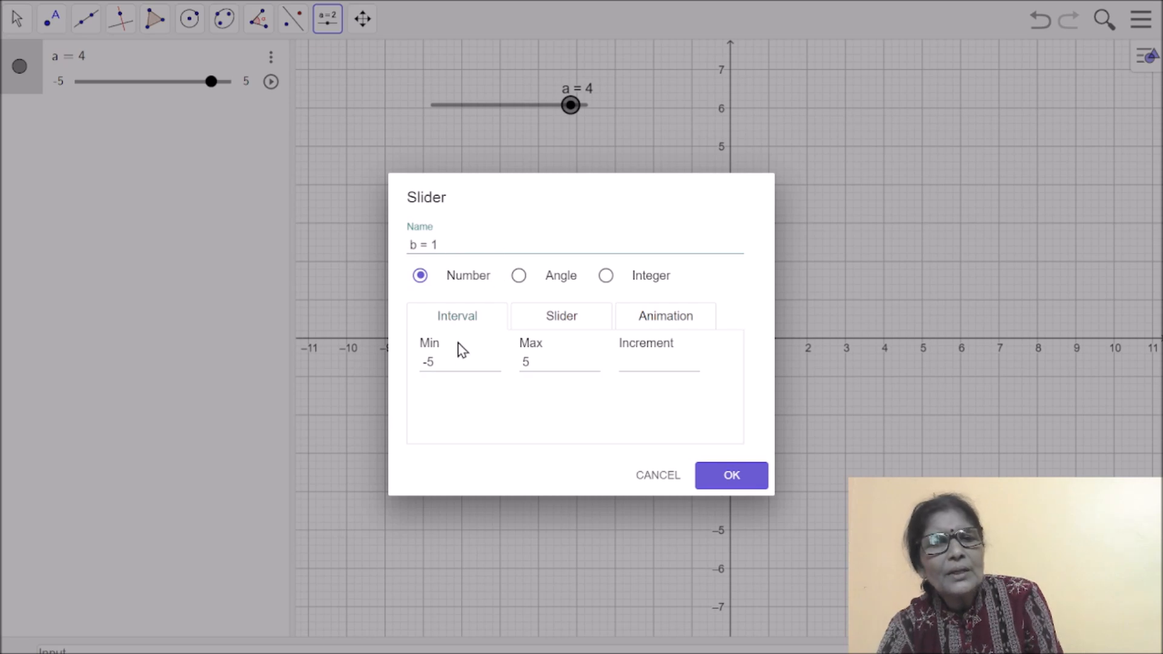
pyautogui.click(534, 362)
pyautogui.press('BackSpace')
pyautogui.write('6')
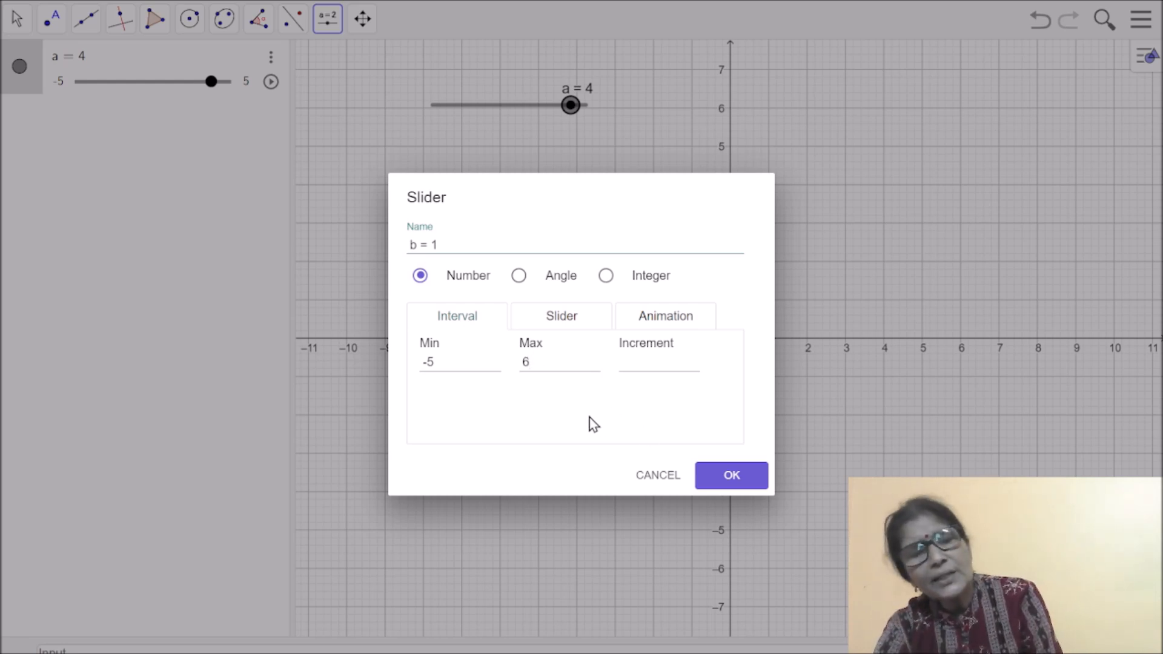
pyautogui.click(643, 368)
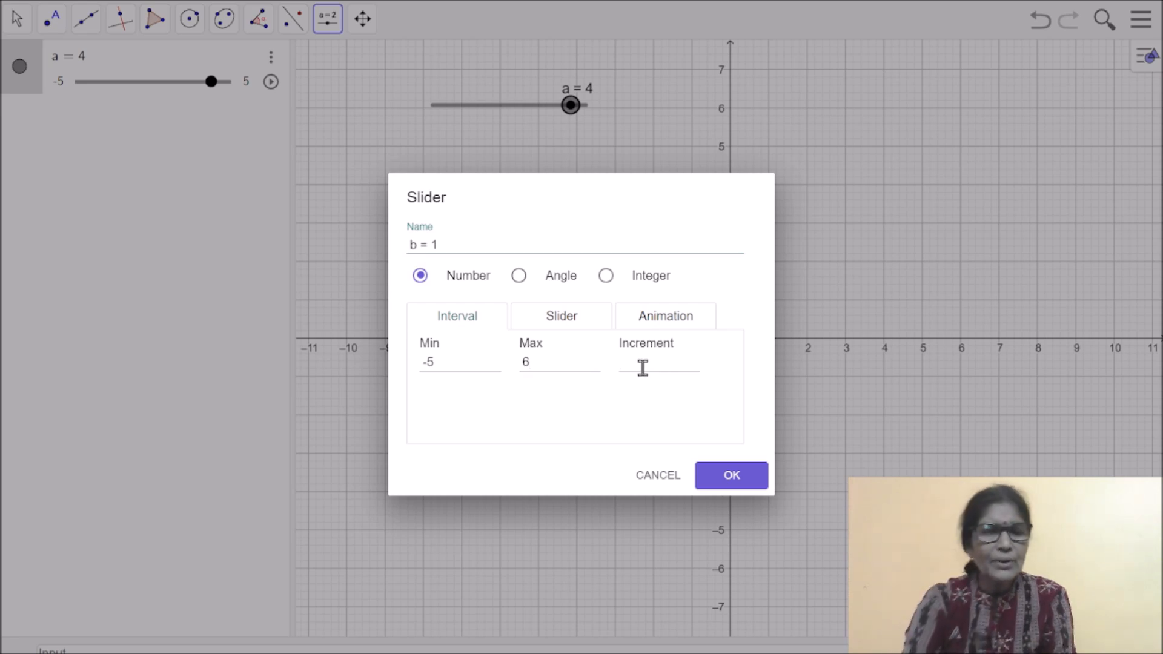
pyautogui.write('1')
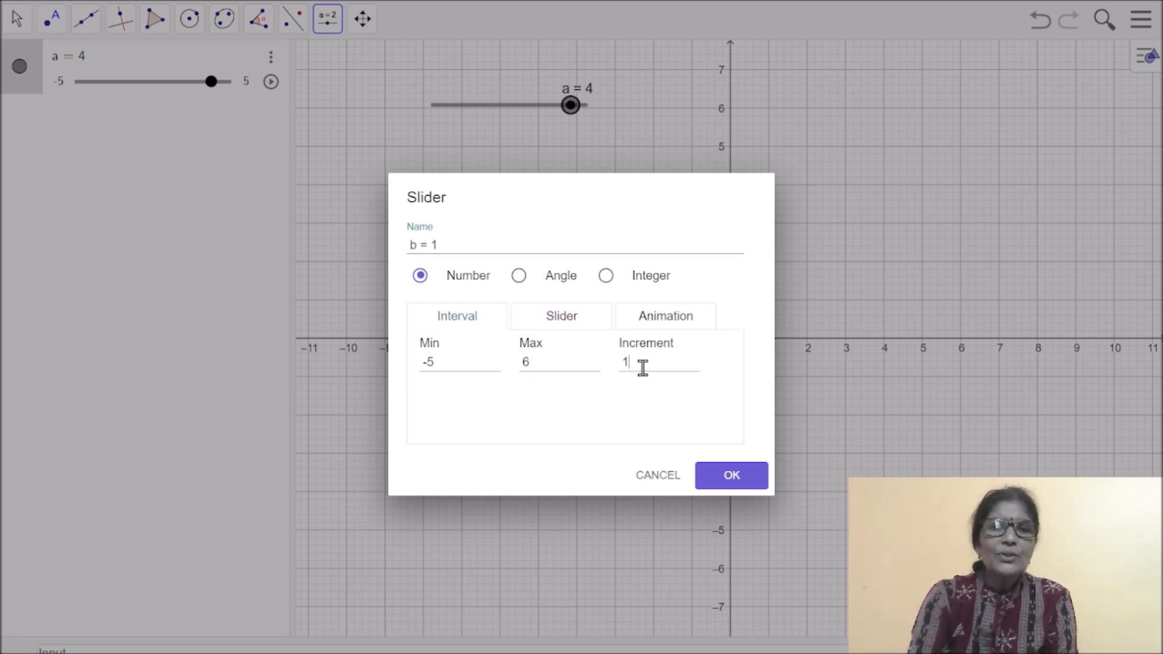
pyautogui.click(733, 476)
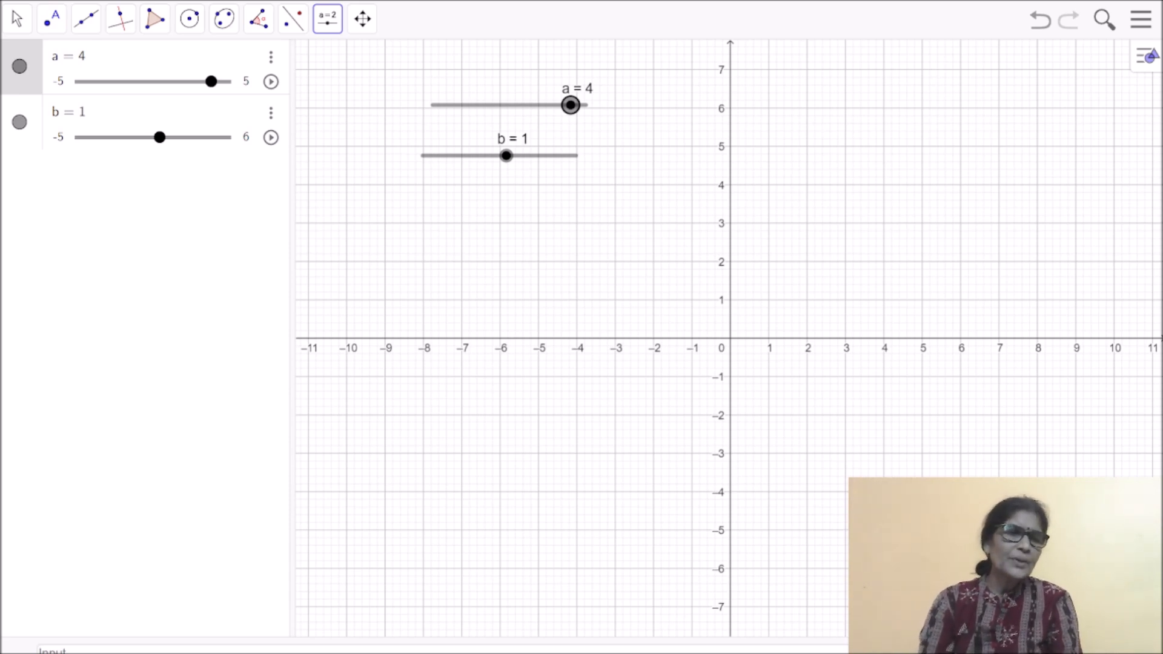
# Define the slider-controlled point A=(a,b)
pyautogui.click(84, 648)
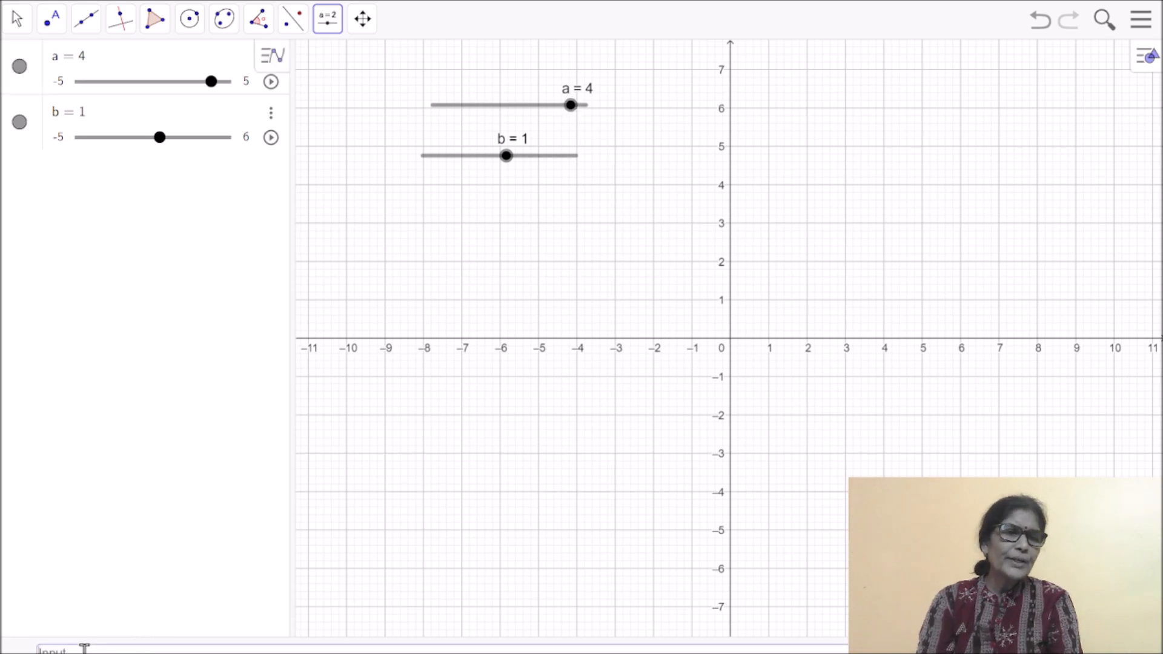
pyautogui.write('A')
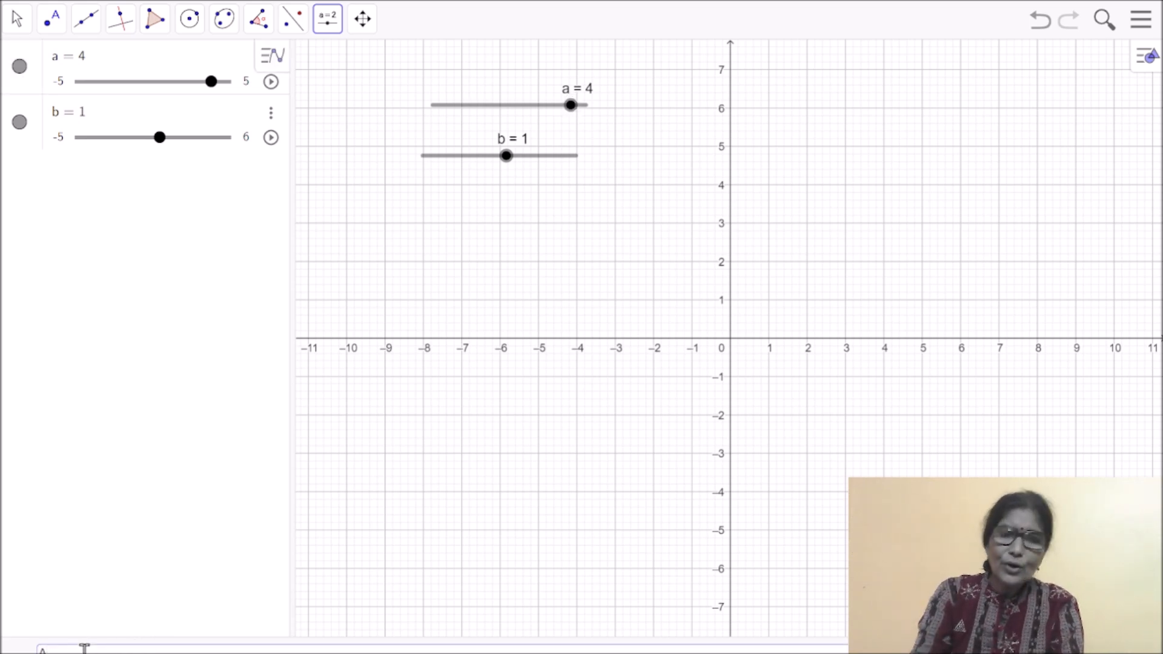
pyautogui.write('=')
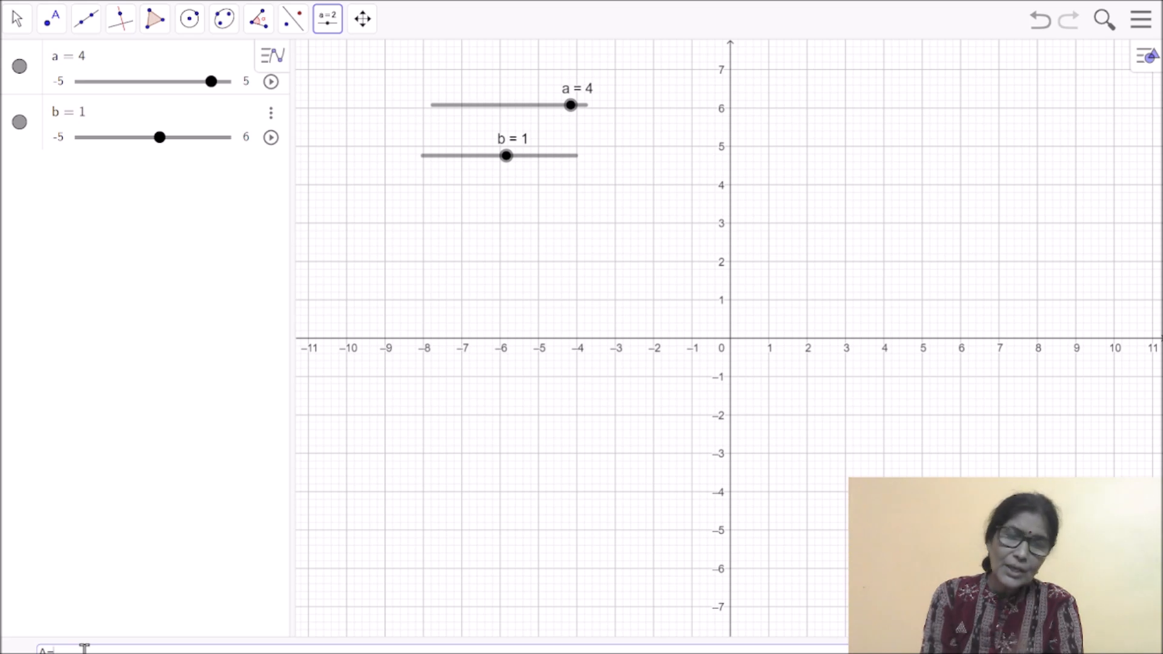
pyautogui.write('(')
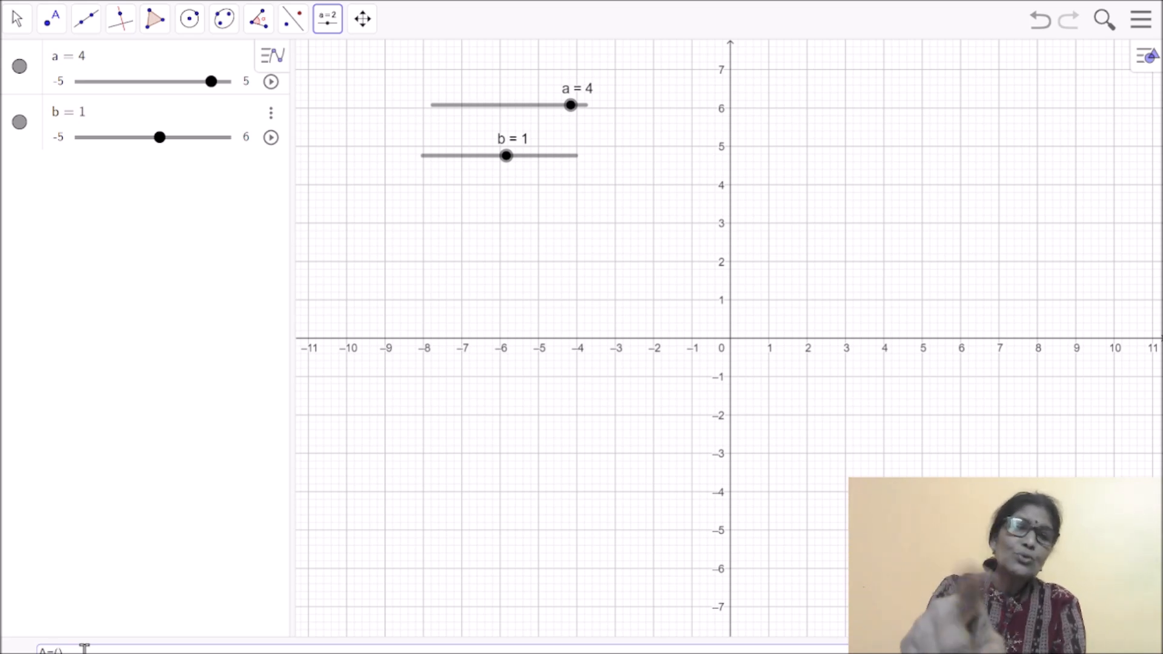
pyautogui.write('a,b')
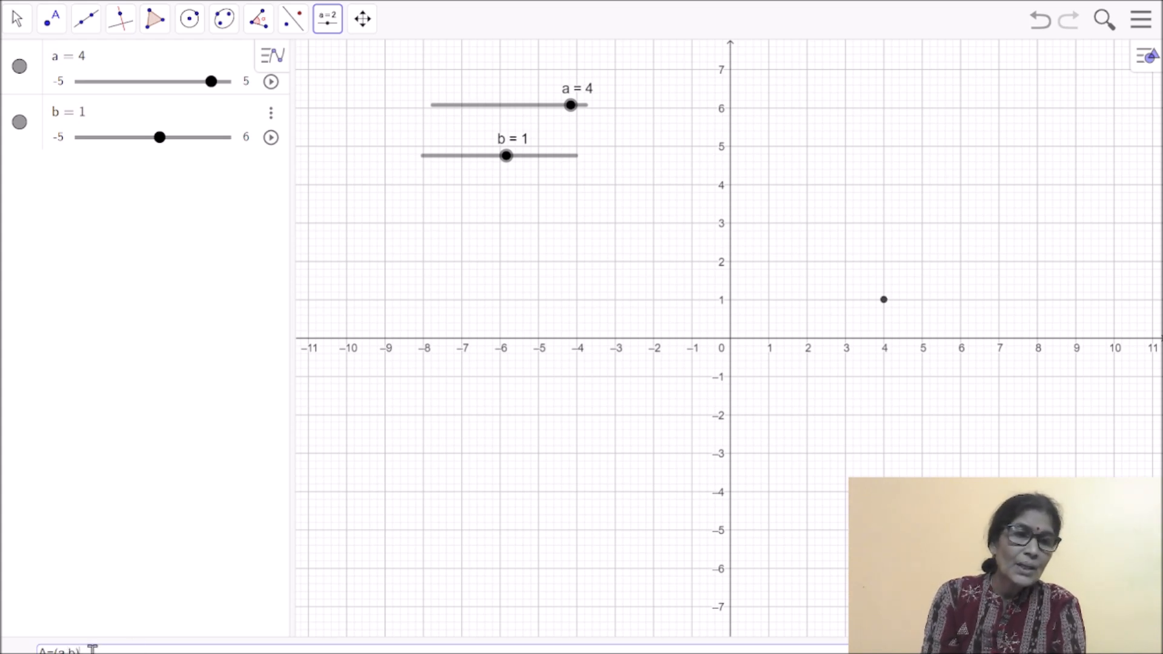
pyautogui.press('Return')
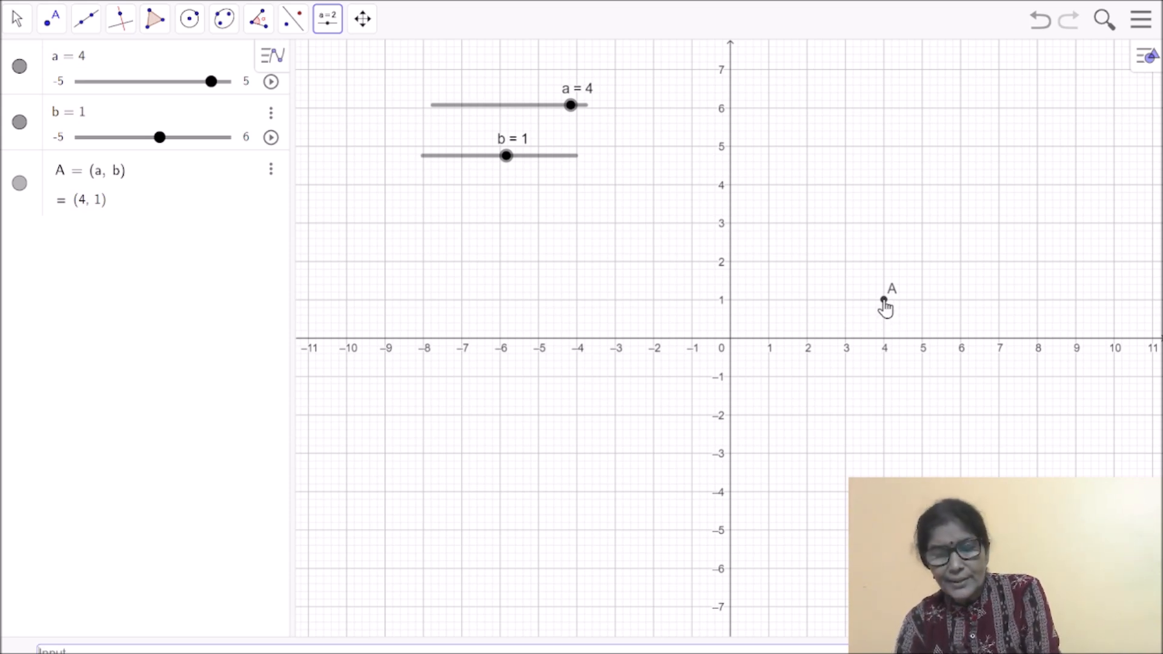
# Set point A's label to show Name & Value in its settings
pyautogui.rightClick(884, 303)
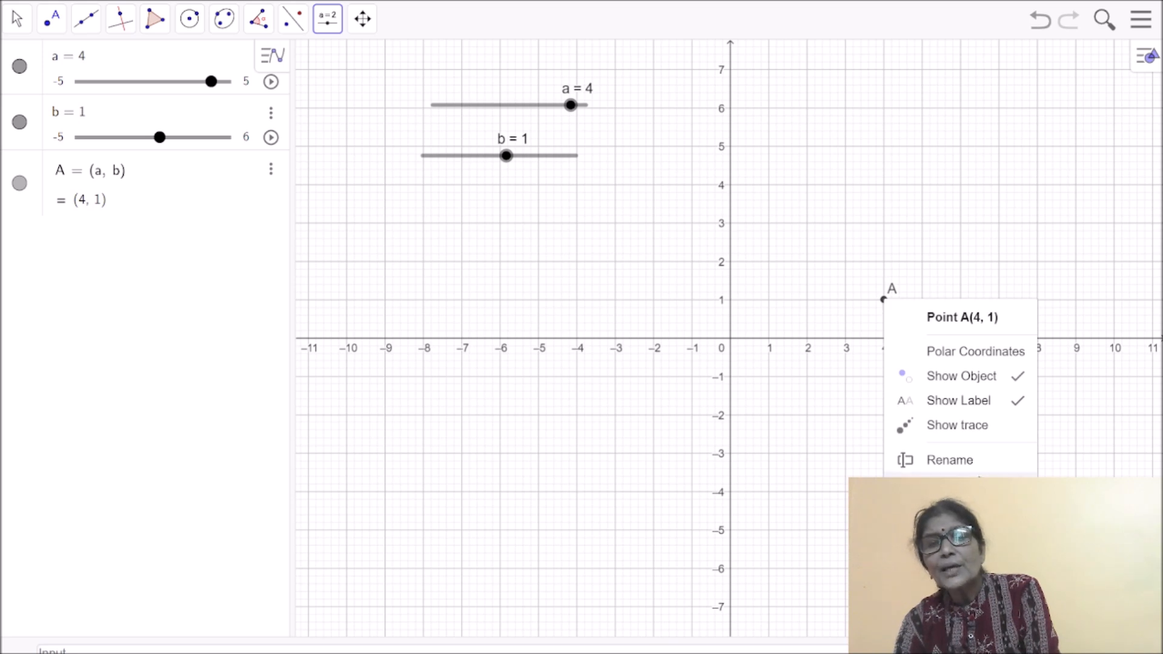
pyautogui.click(949, 519)
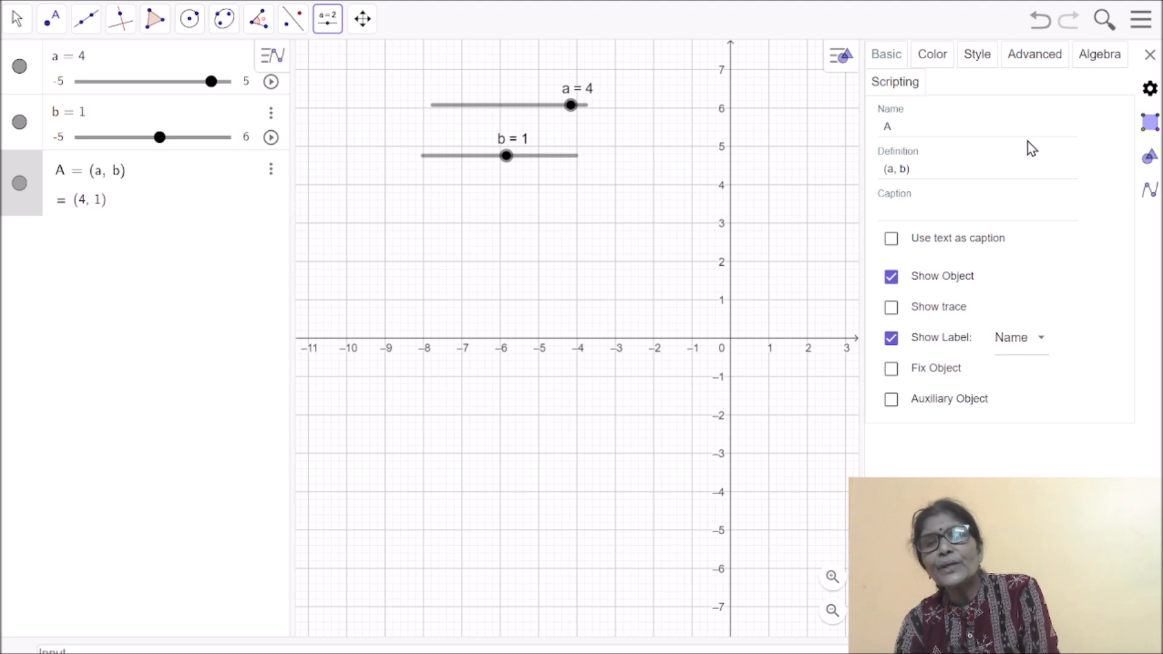
pyautogui.click(1043, 343)
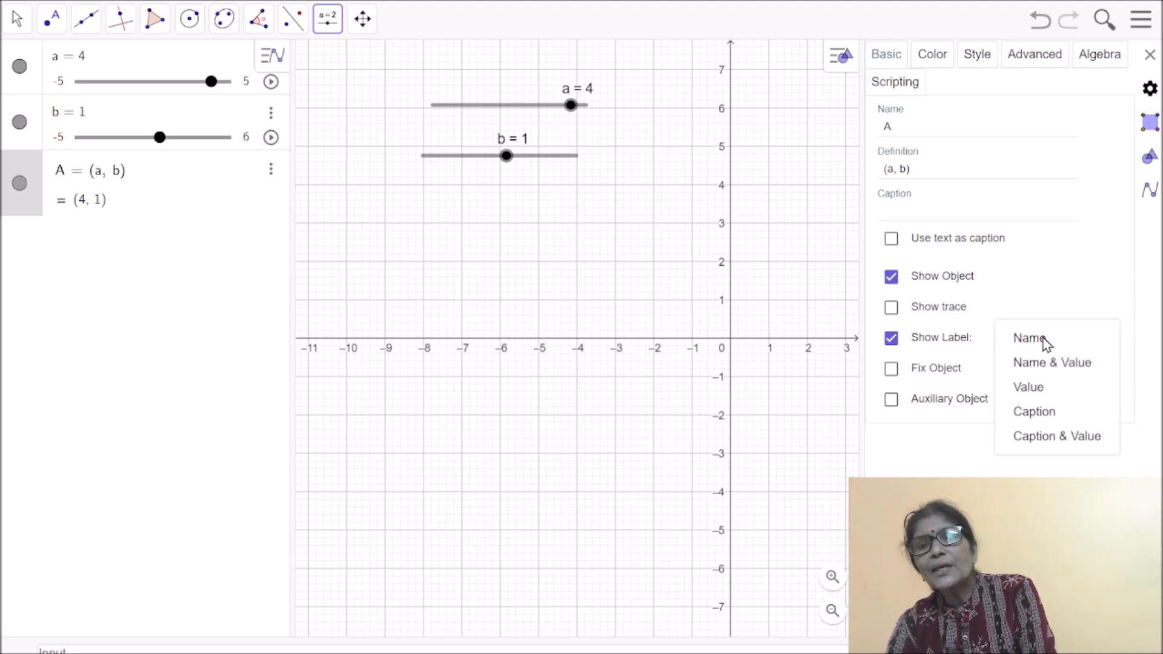
pyautogui.click(1045, 371)
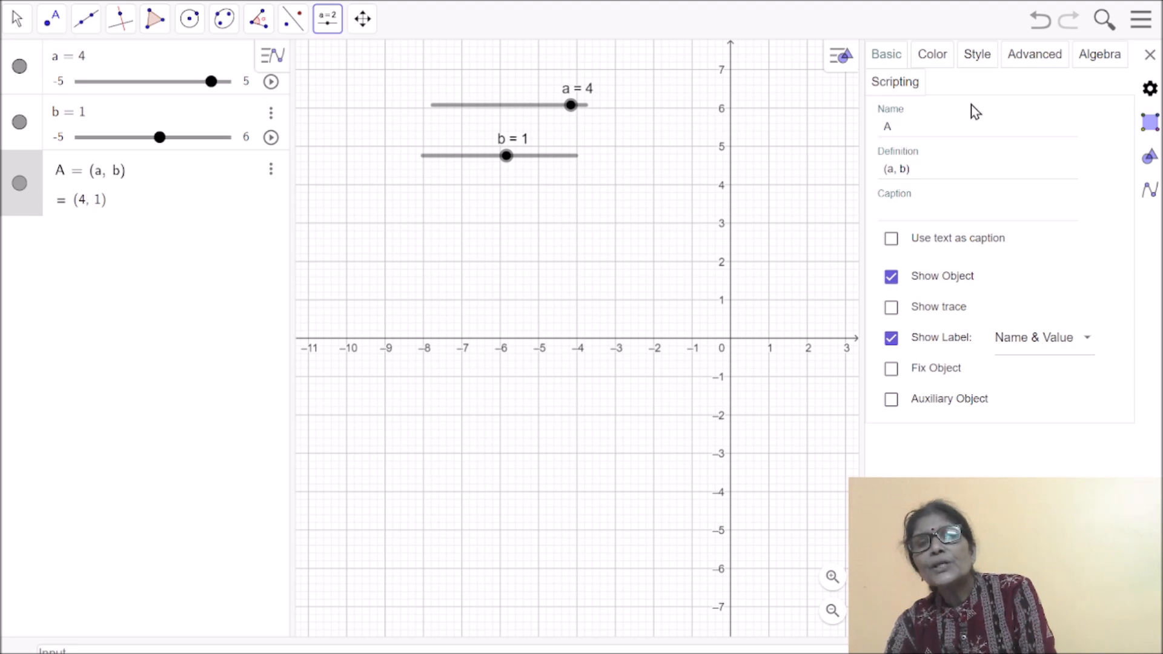
# Style point A with size 6, the plain filled-dot style and red color, and close its settings
pyautogui.click(987, 58)
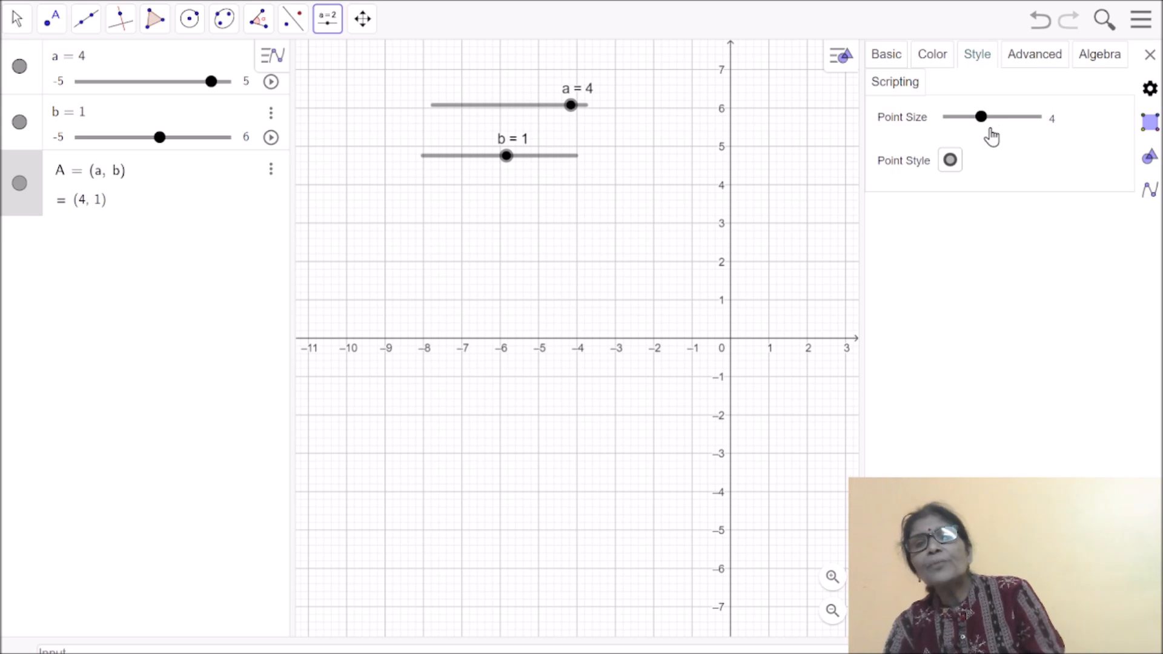
pyautogui.moveTo(983, 121); pyautogui.dragTo(1005, 121)
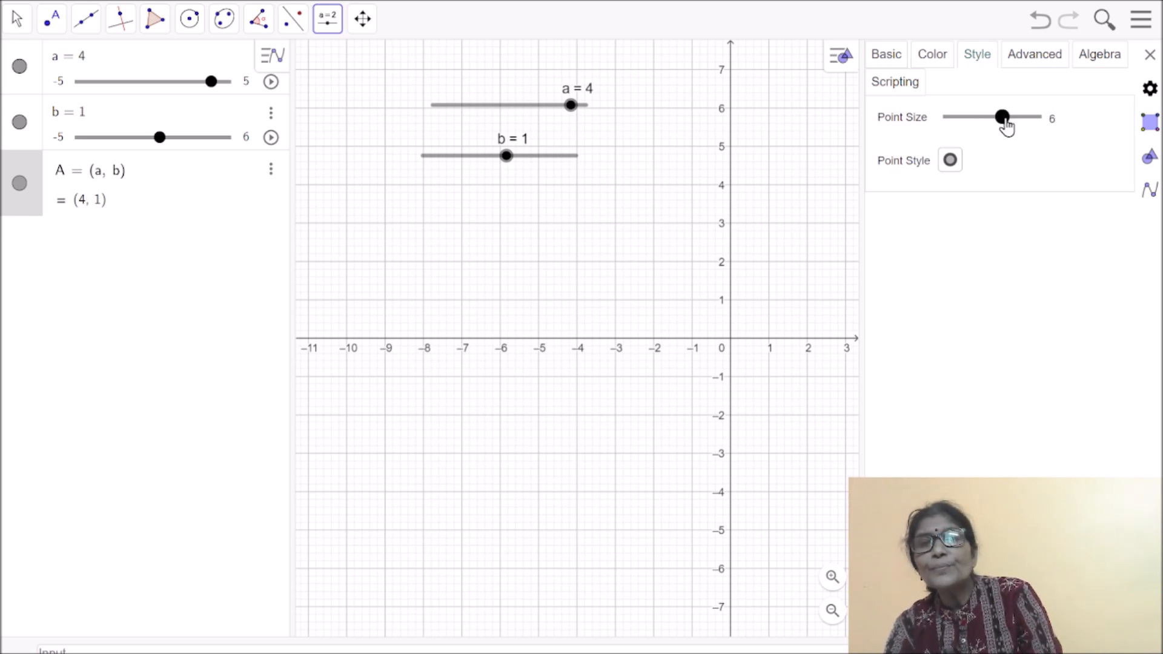
pyautogui.click(950, 161)
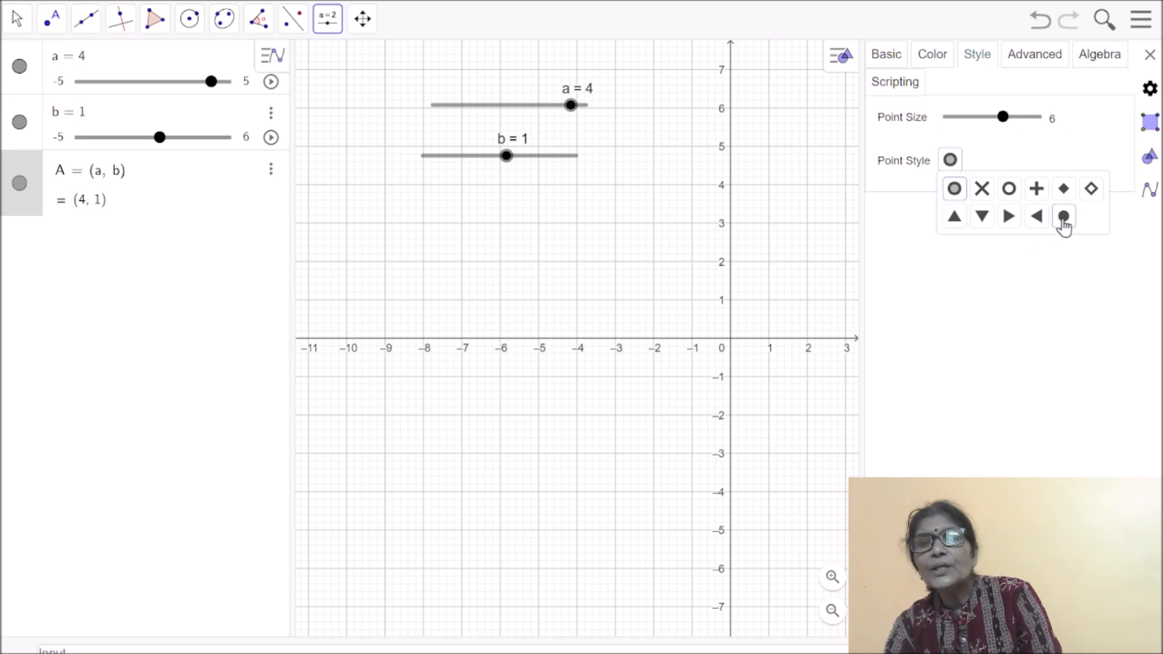
pyautogui.click(1063, 217)
pyautogui.click(939, 57)
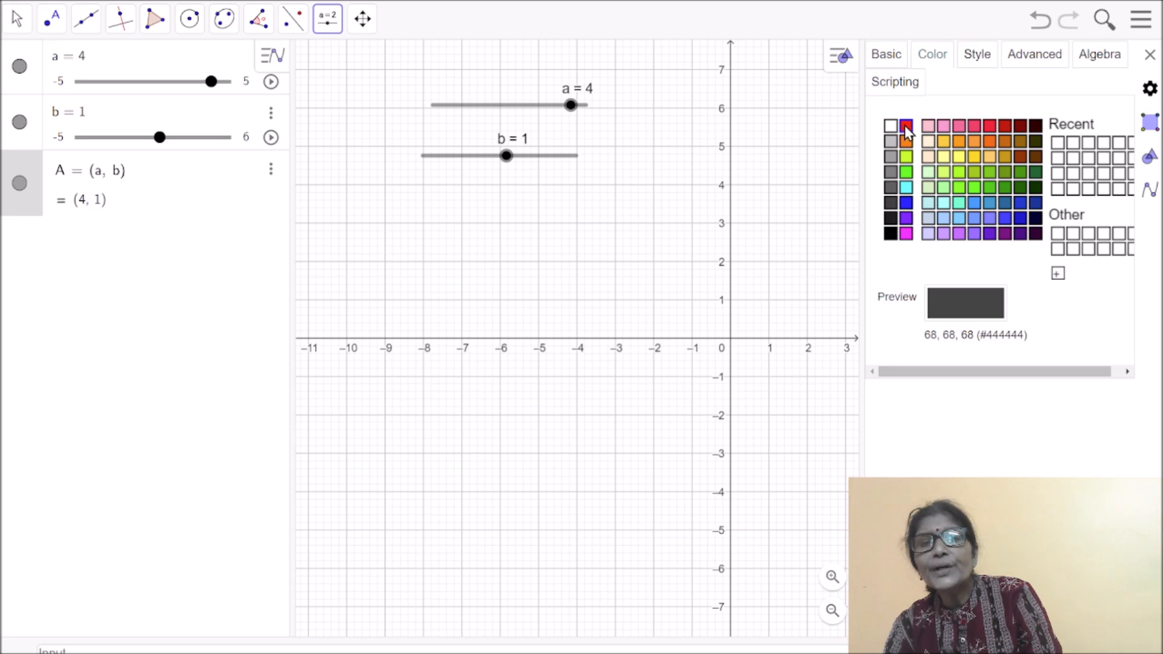
pyautogui.click(906, 127)
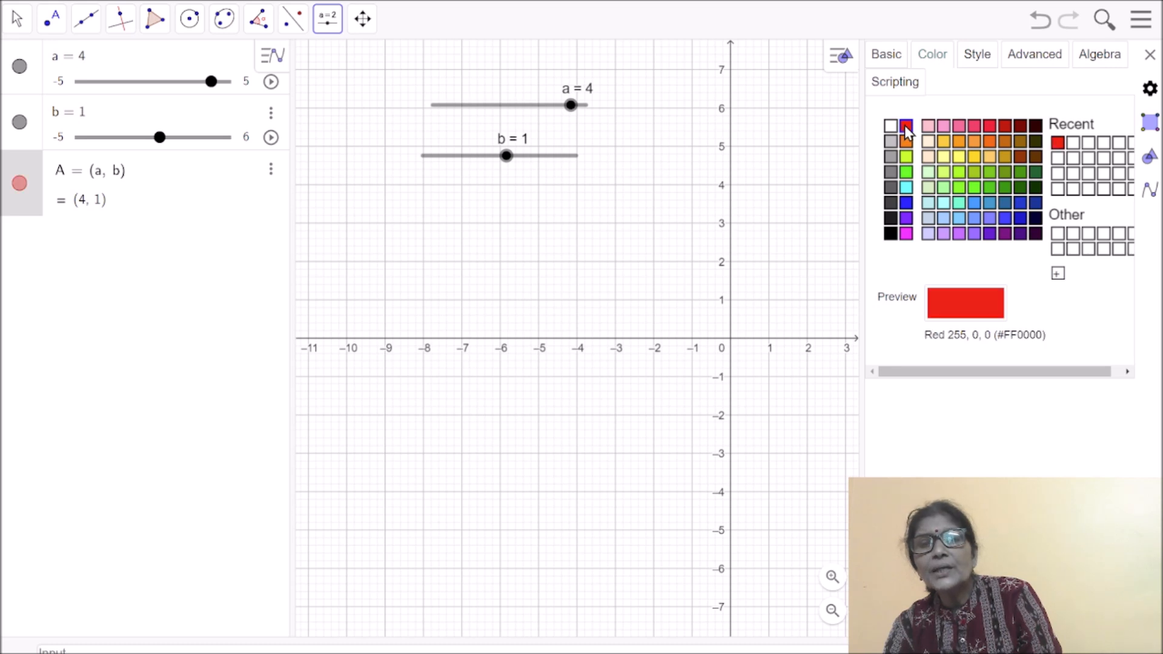
pyautogui.click(1150, 55)
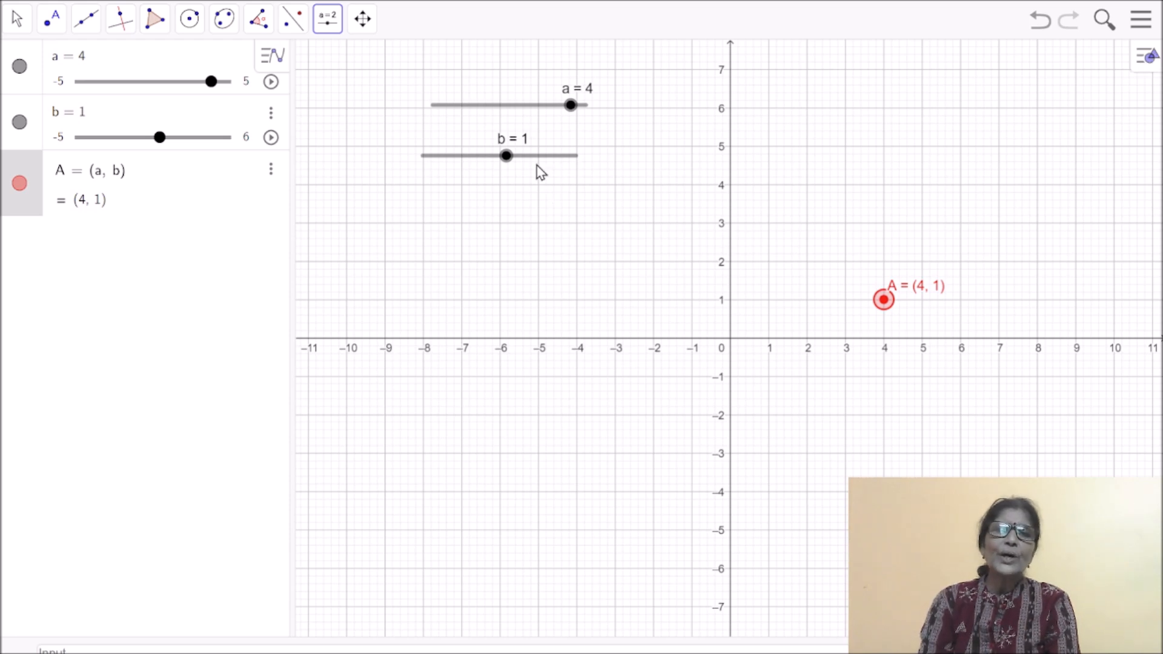
# Move point A to the origin by setting sliders a and b to 0
pyautogui.moveTo(571, 107); pyautogui.dragTo(510, 107)
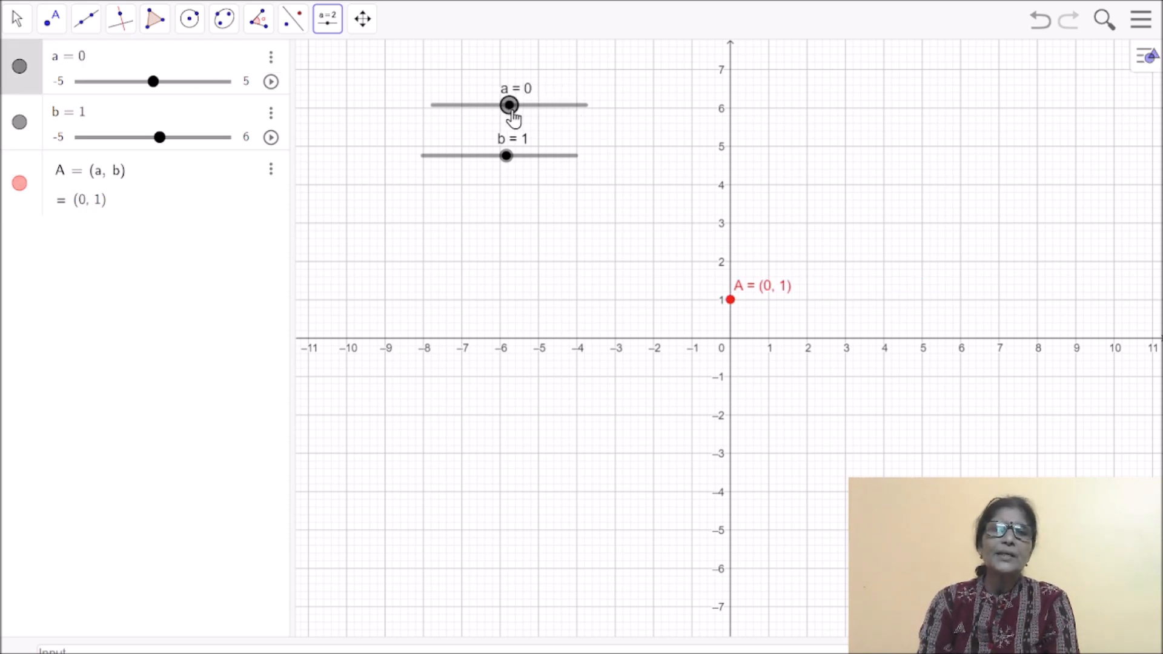
pyautogui.moveTo(505, 159); pyautogui.dragTo(498, 165)
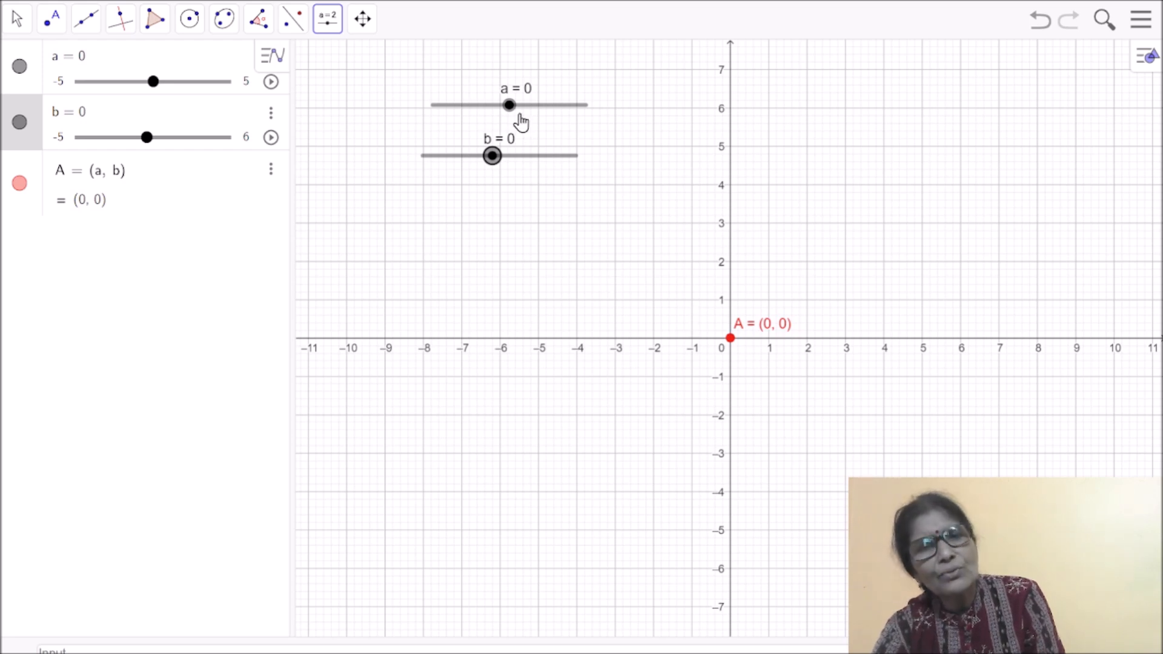
# Move point A along each axis by setting slider a to -1, 4 and 0, and slider b to 1 and 0
pyautogui.moveTo(509, 106); pyautogui.dragTo(495, 108)
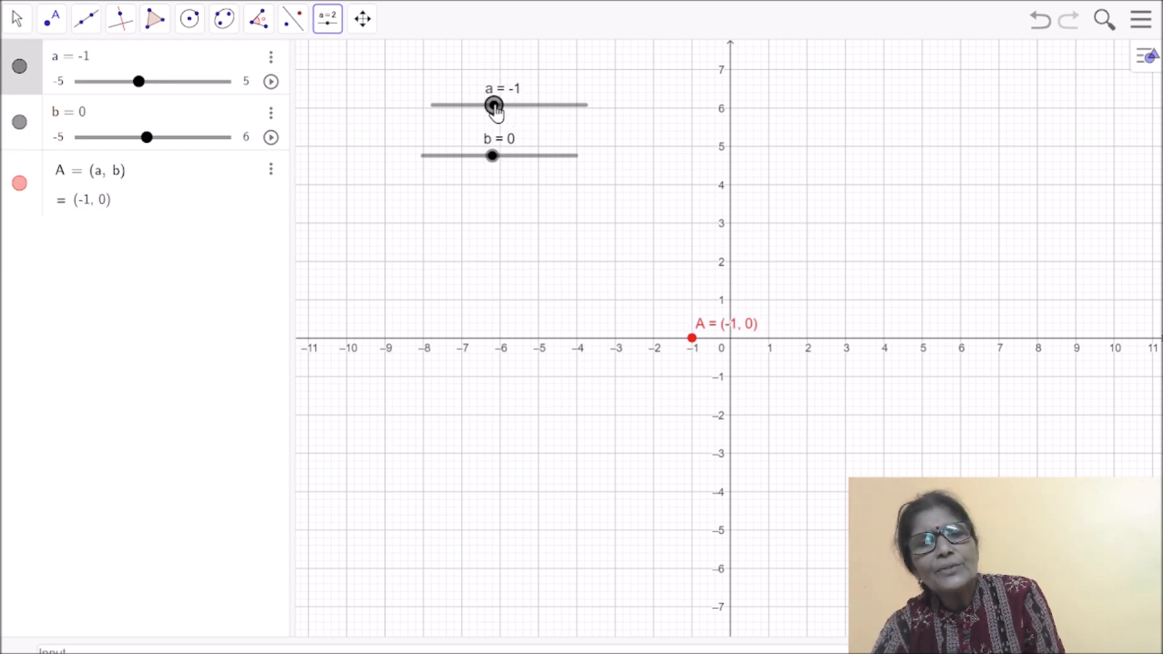
pyautogui.moveTo(495, 109); pyautogui.dragTo(573, 115)
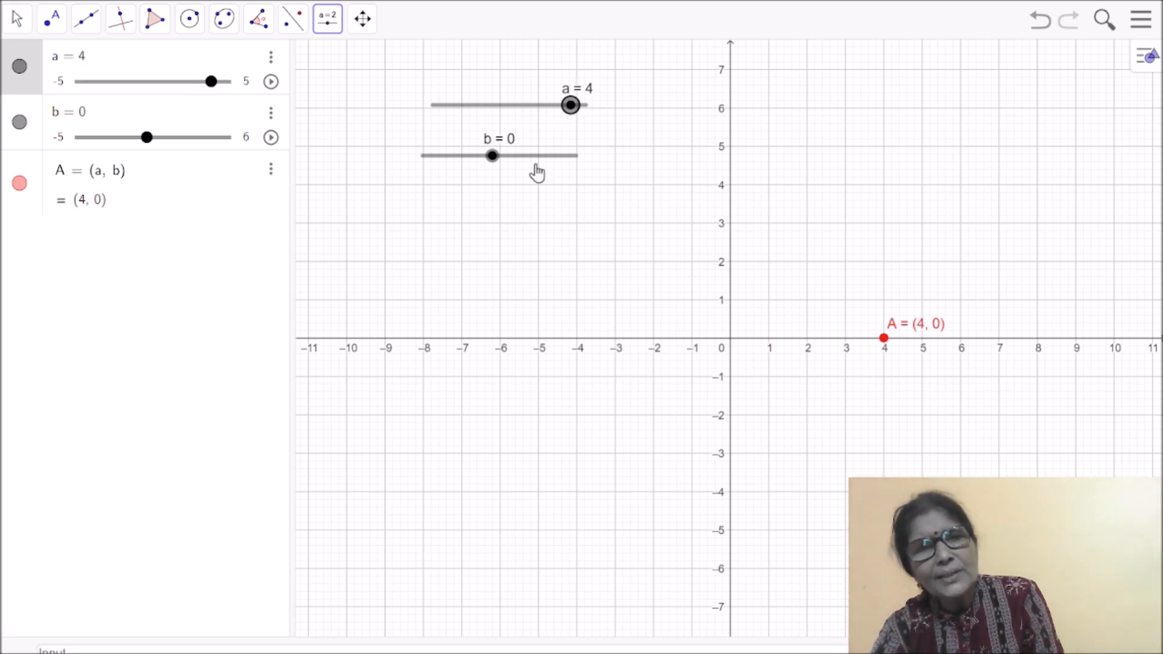
pyautogui.moveTo(570, 109); pyautogui.dragTo(505, 127)
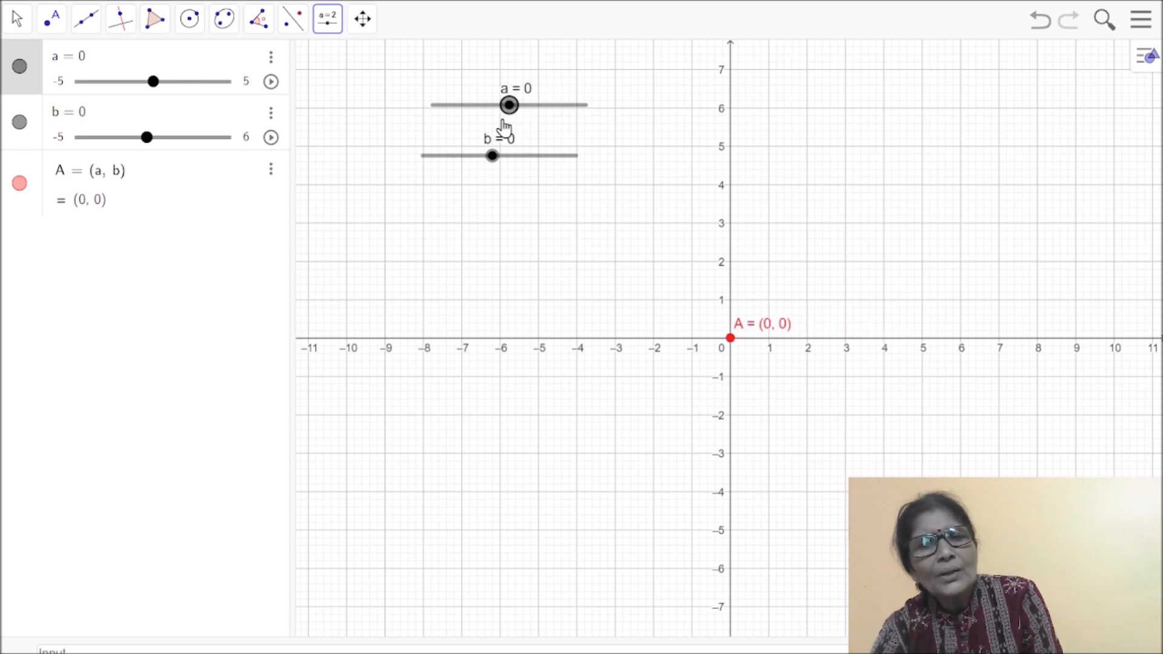
pyautogui.moveTo(488, 158); pyautogui.dragTo(508, 173)
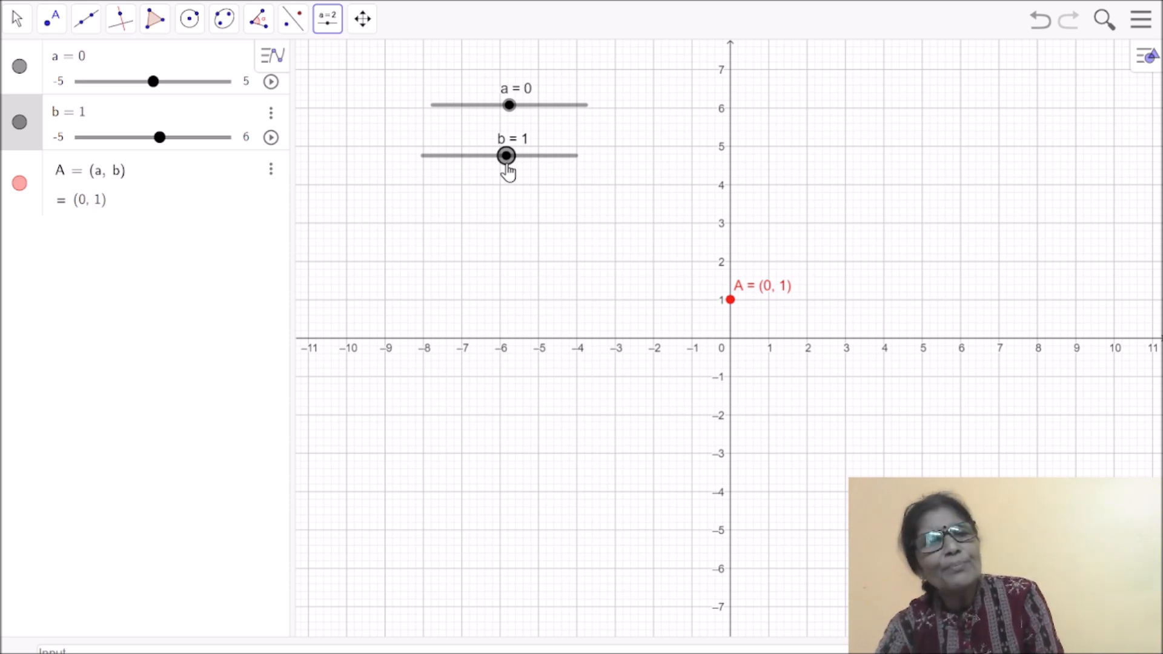
pyautogui.moveTo(506, 158); pyautogui.dragTo(496, 165)
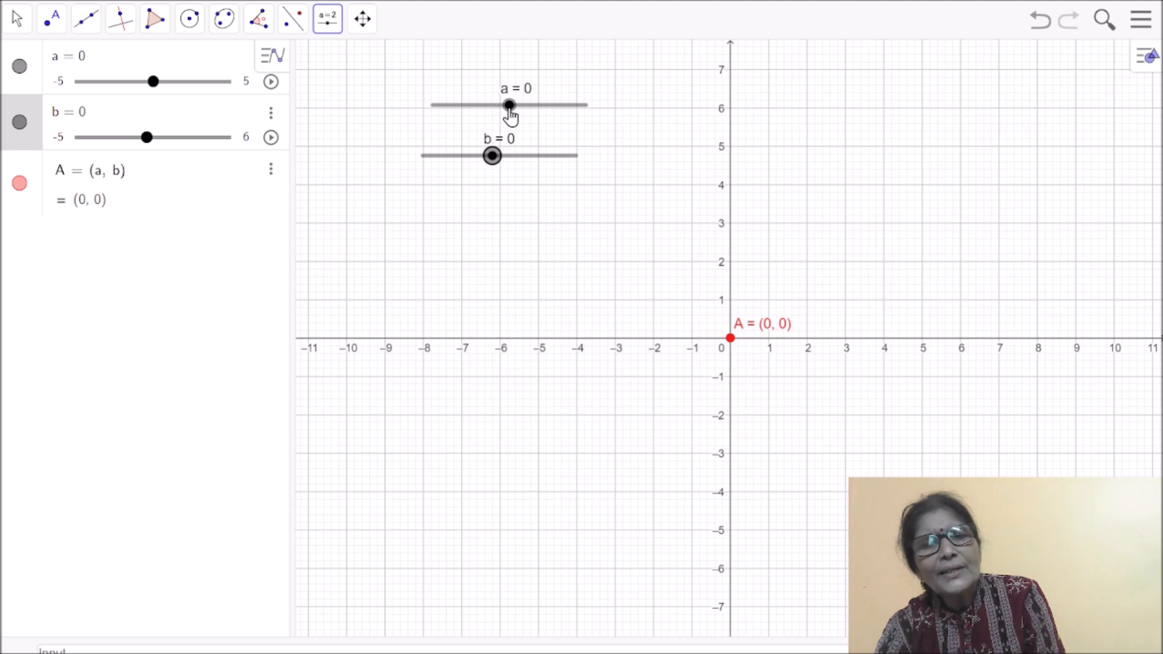
# Move point A above and below the x-axis by setting slider a to 2 and slider b to 3, -4 and -2
pyautogui.moveTo(510, 113); pyautogui.dragTo(539, 114)
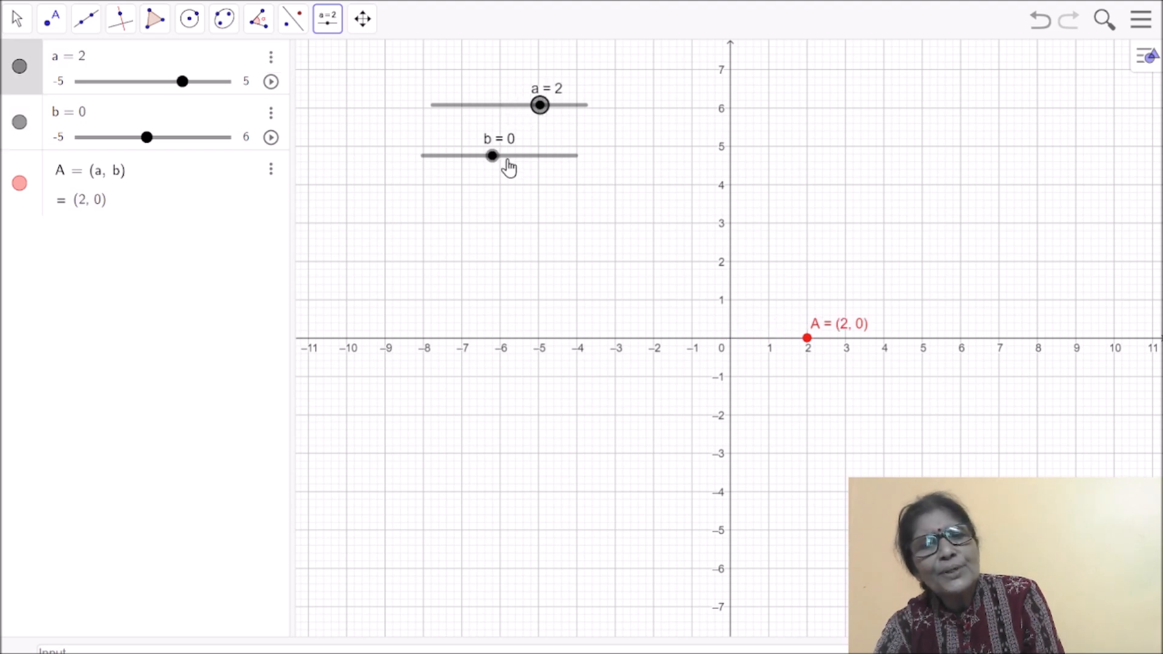
pyautogui.moveTo(498, 161); pyautogui.dragTo(530, 166)
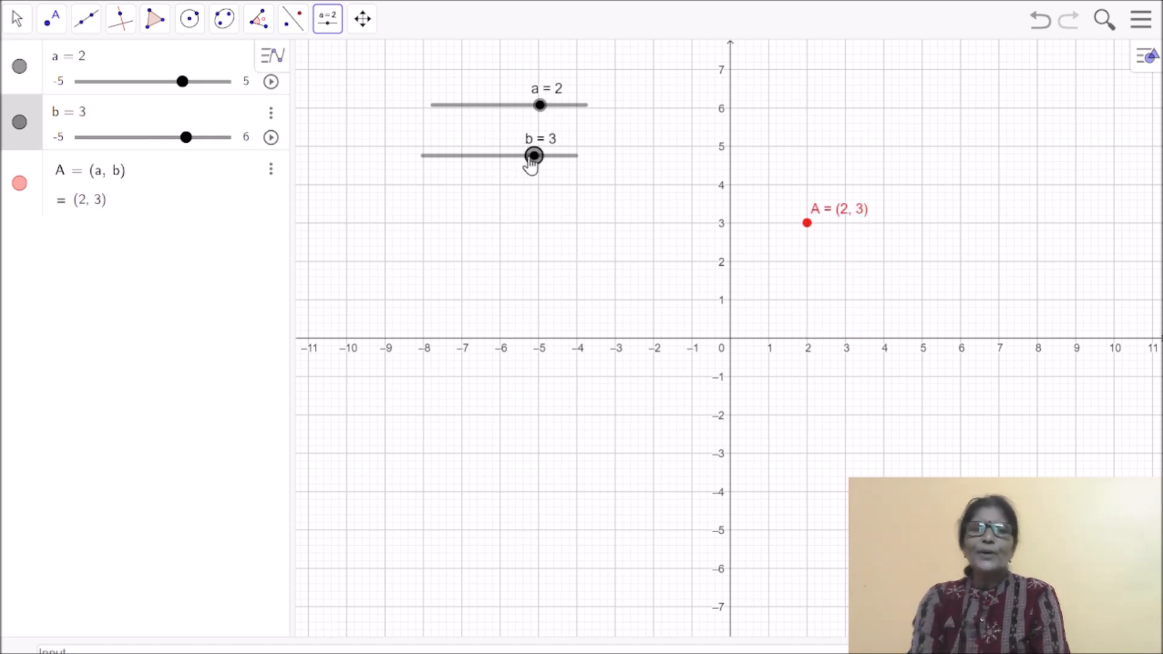
pyautogui.moveTo(531, 164); pyautogui.dragTo(436, 174)
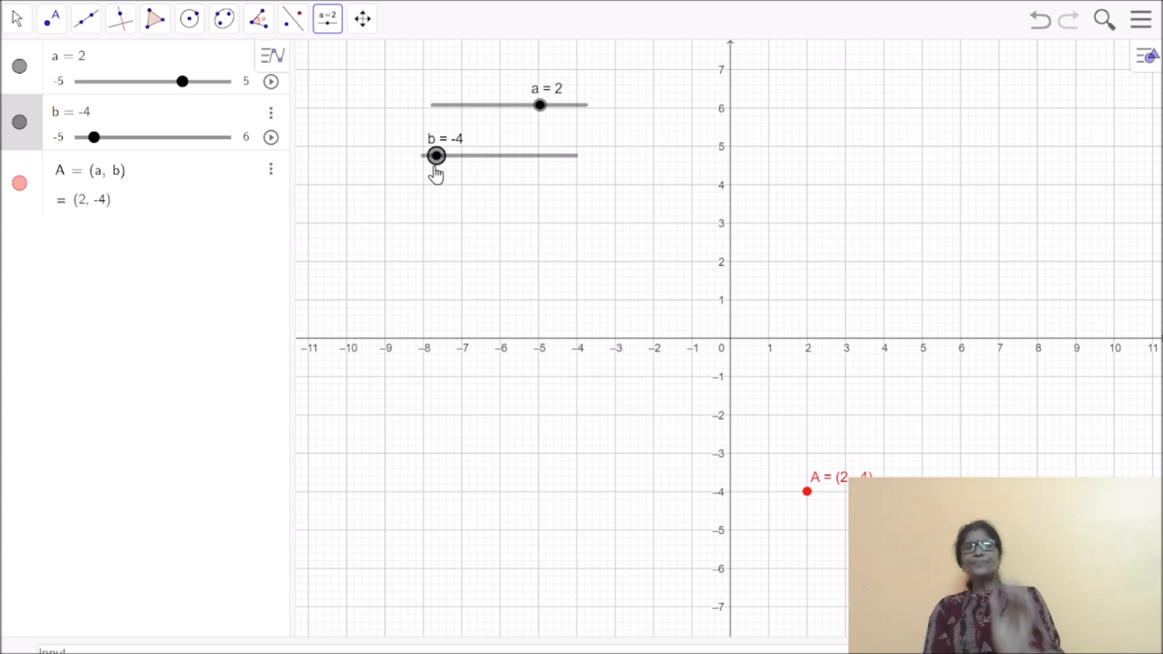
pyautogui.moveTo(478, 174)
pyautogui.mouseDown()
pyautogui.moveTo(560, 176)
pyautogui.moveTo(468, 172)
pyautogui.mouseUp()
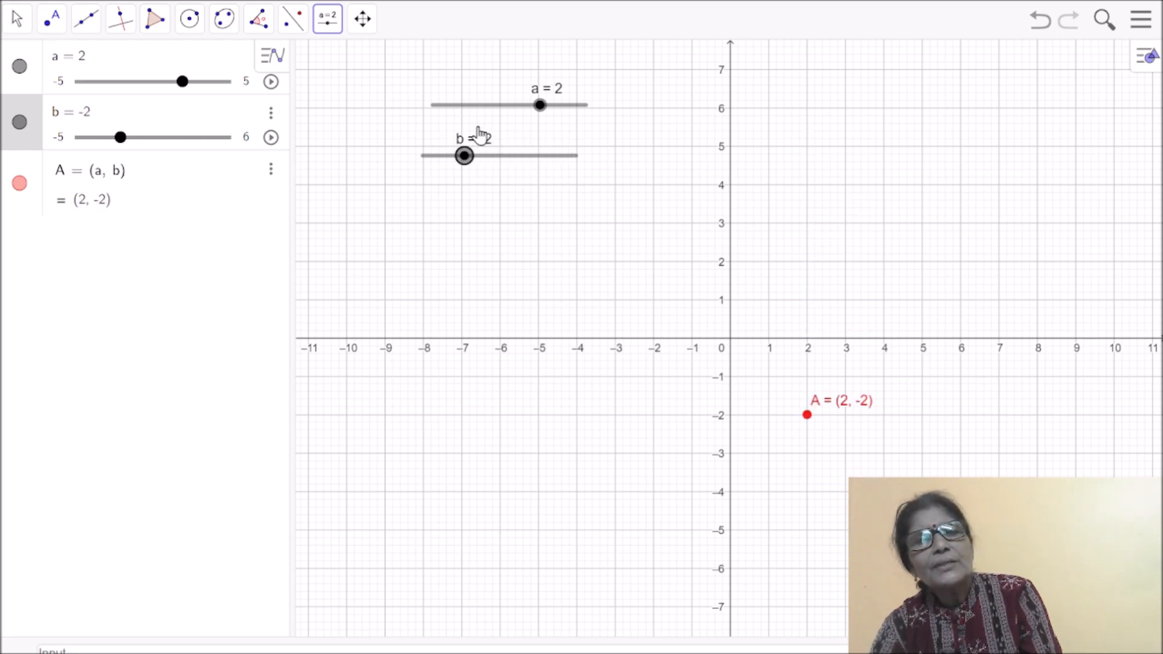
# Raise slider b and lower slider a to move point A across the plane
pyautogui.moveTo(541, 108)
pyautogui.mouseDown()
pyautogui.moveTo(451, 123)
pyautogui.moveTo(539, 114)
pyautogui.mouseUp()
pyautogui.moveTo(464, 157); pyautogui.dragTo(550, 158)
pyautogui.moveTo(540, 113); pyautogui.dragTo(454, 114)
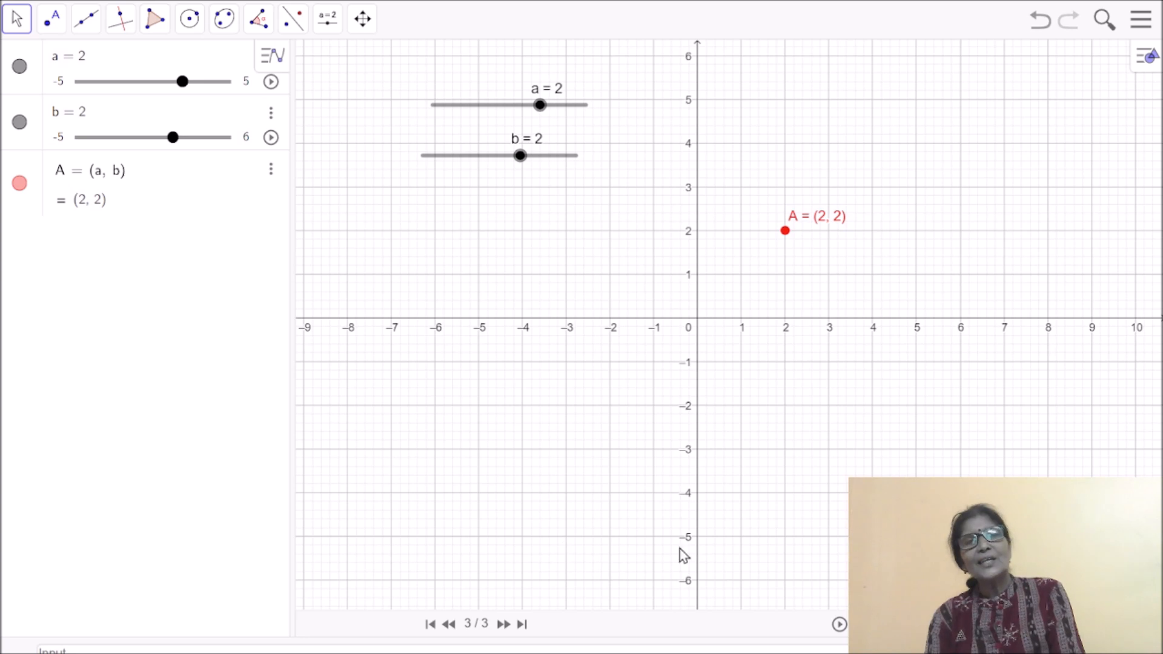
# Turn on animation for slider a in its basic settings
pyautogui.rightClick(539, 106)
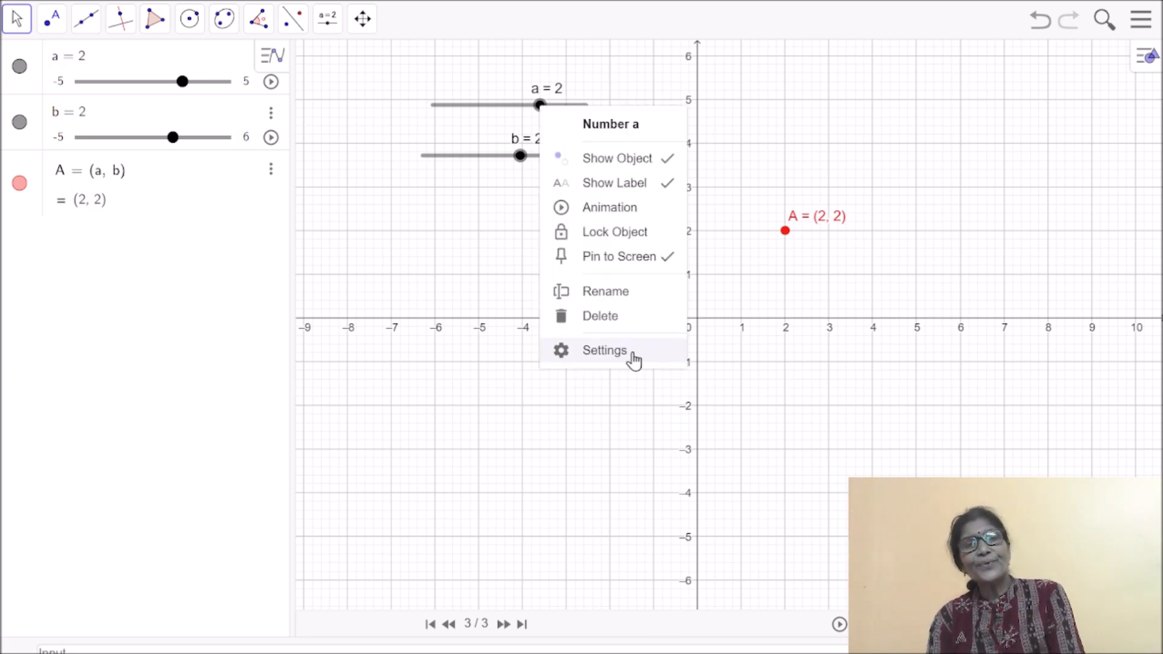
pyautogui.click(606, 352)
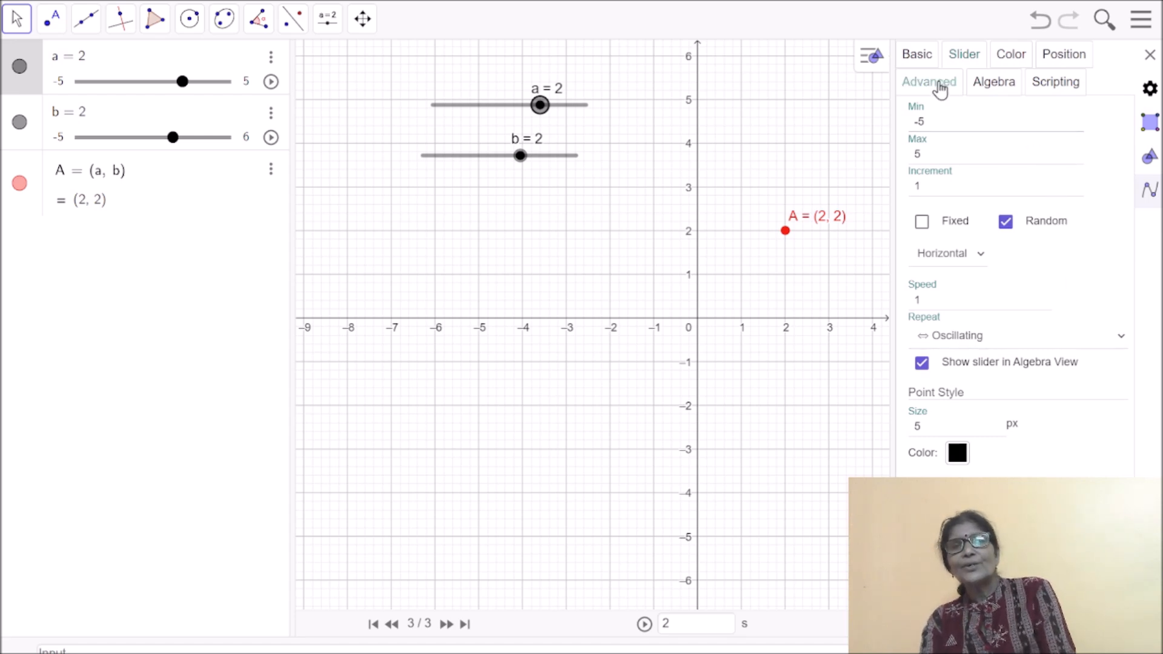
pyautogui.click(922, 59)
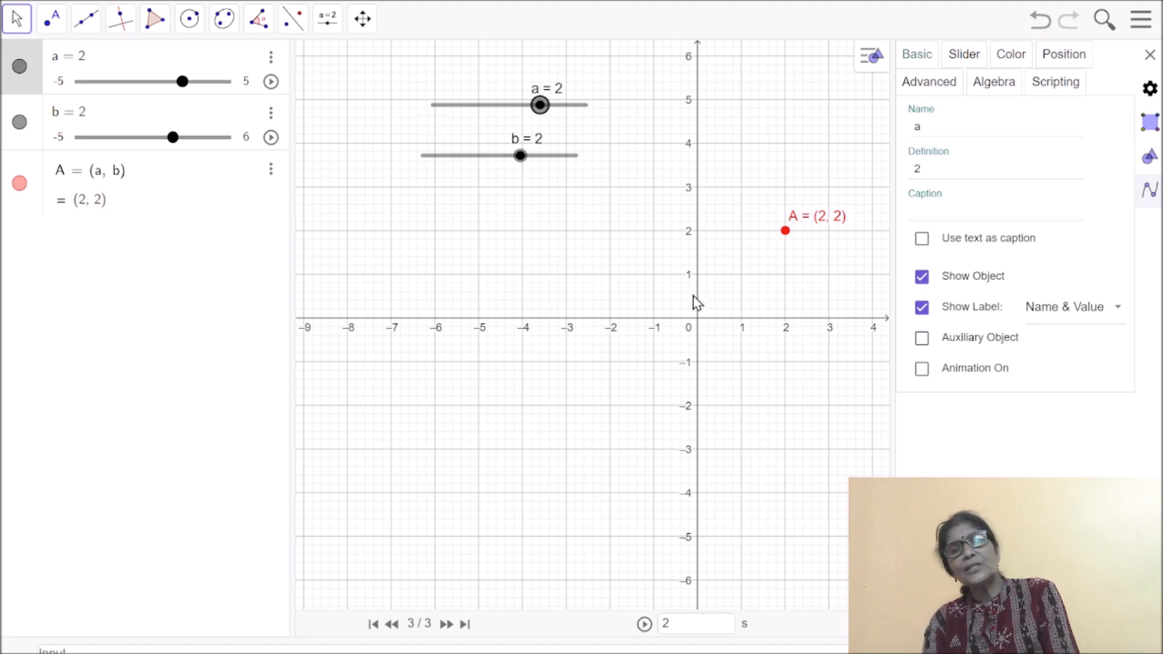
pyautogui.click(923, 370)
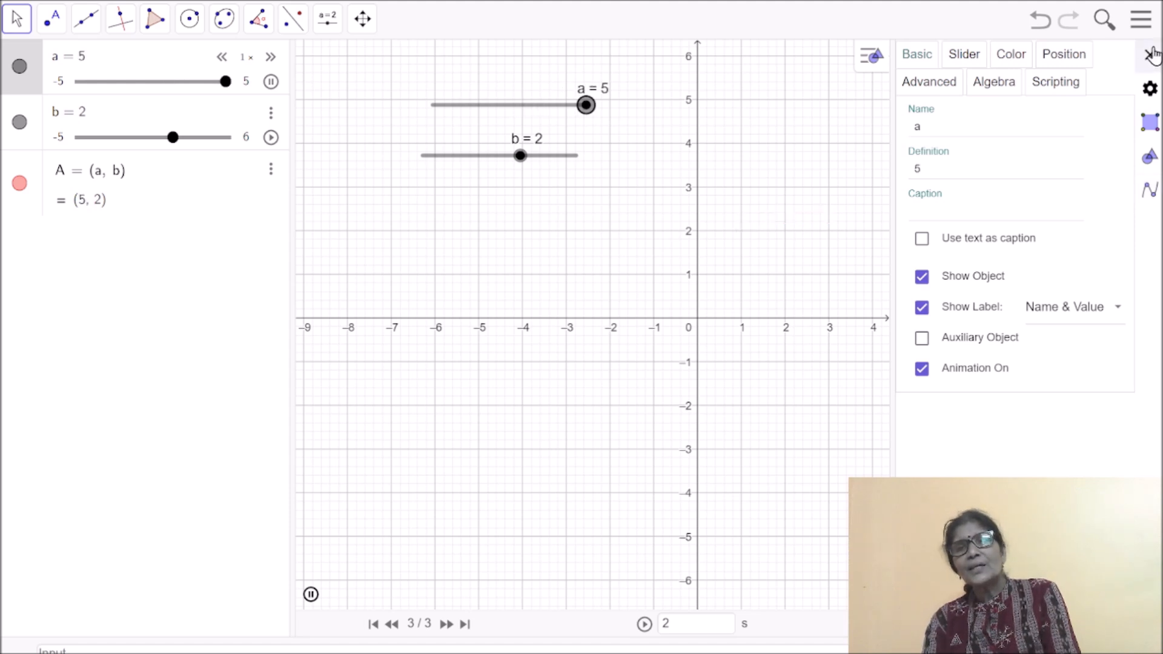
# Turn on animation for slider b in its basic settings and close the settings
pyautogui.rightClick(519, 158)
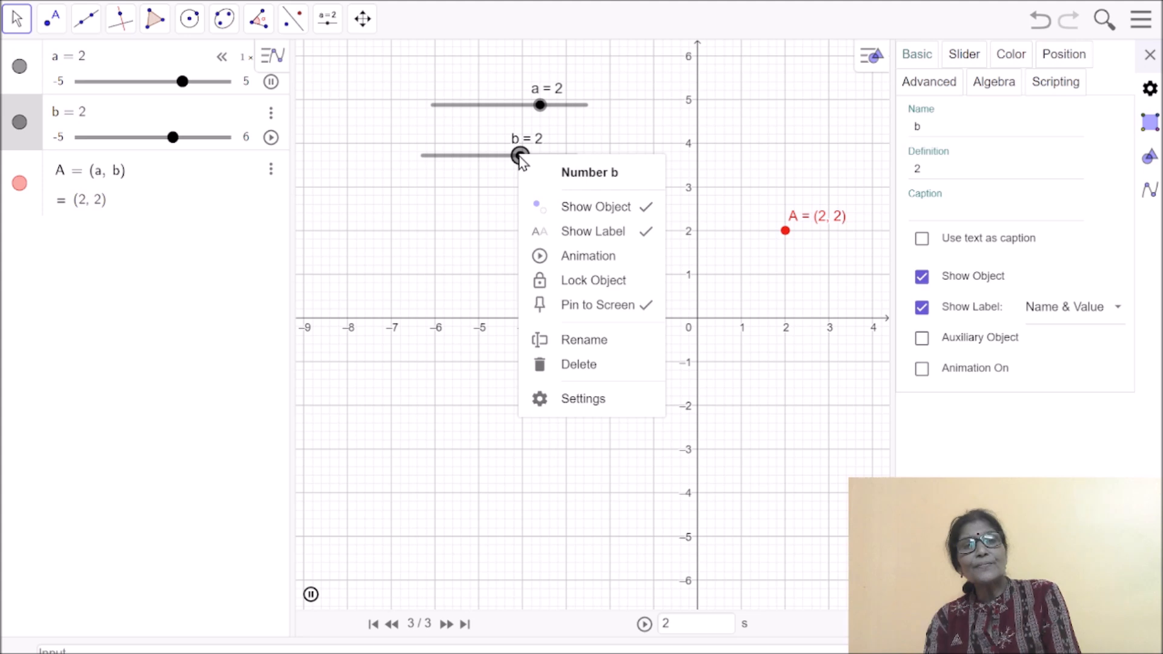
pyautogui.click(592, 402)
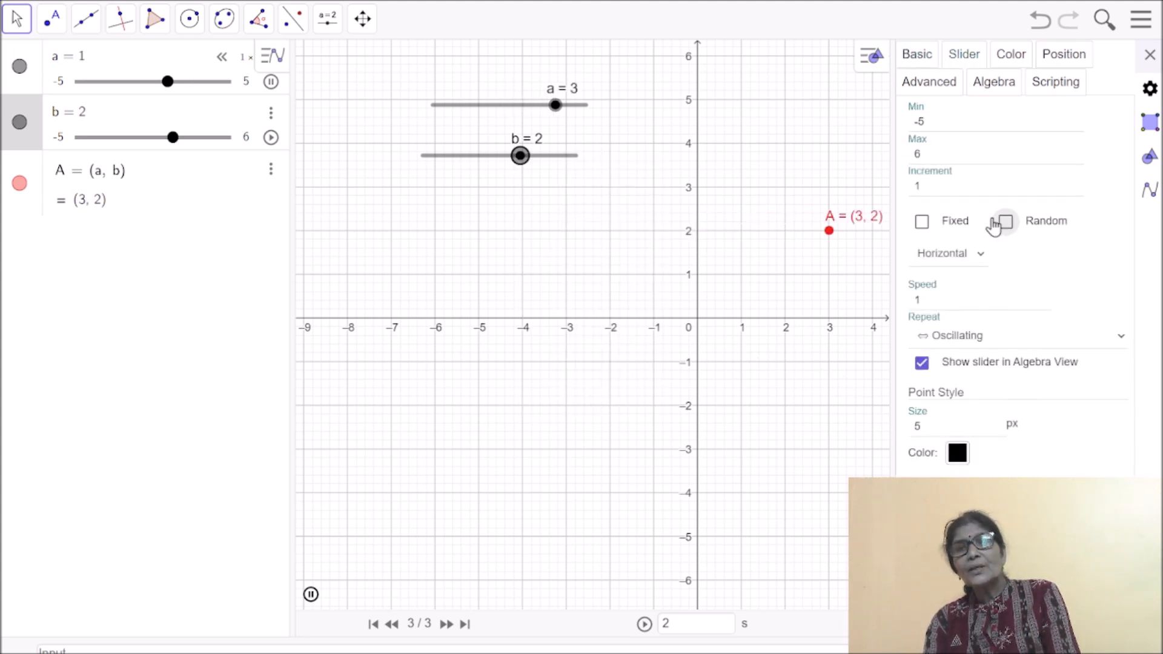
pyautogui.click(918, 56)
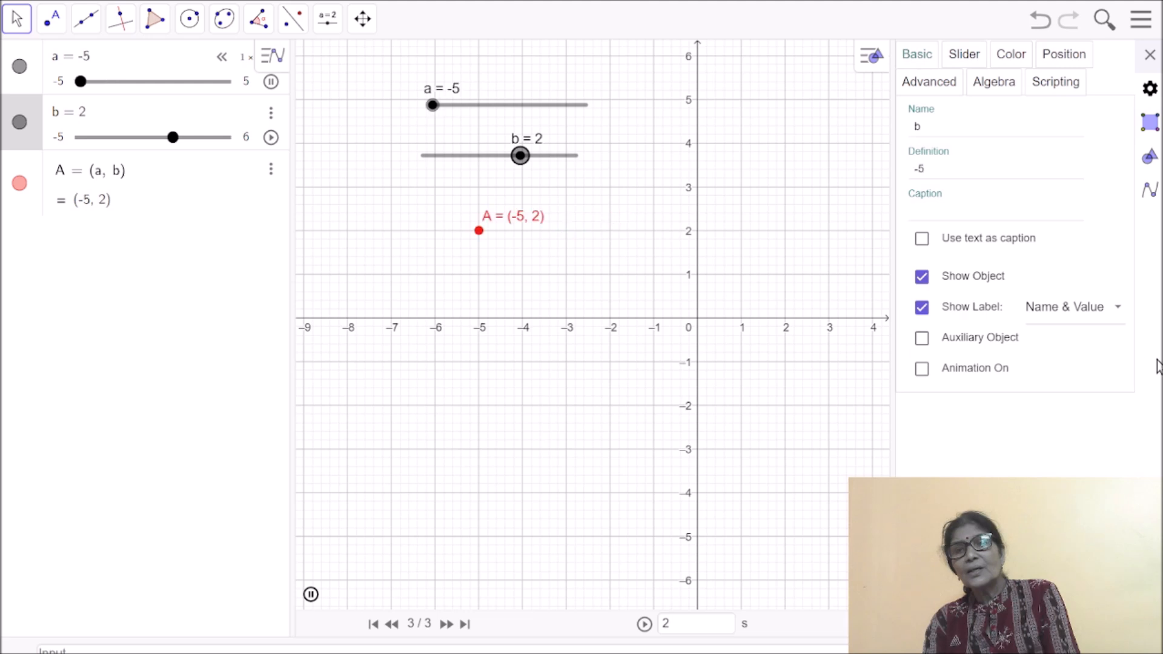
pyautogui.click(923, 370)
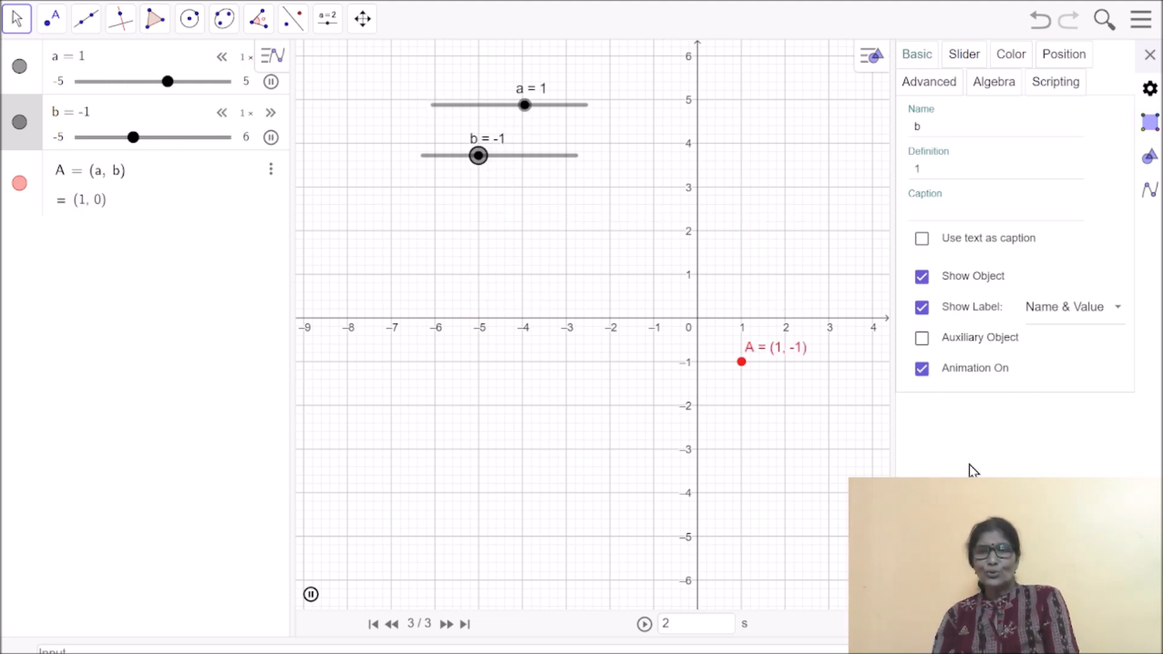
pyautogui.click(1150, 55)
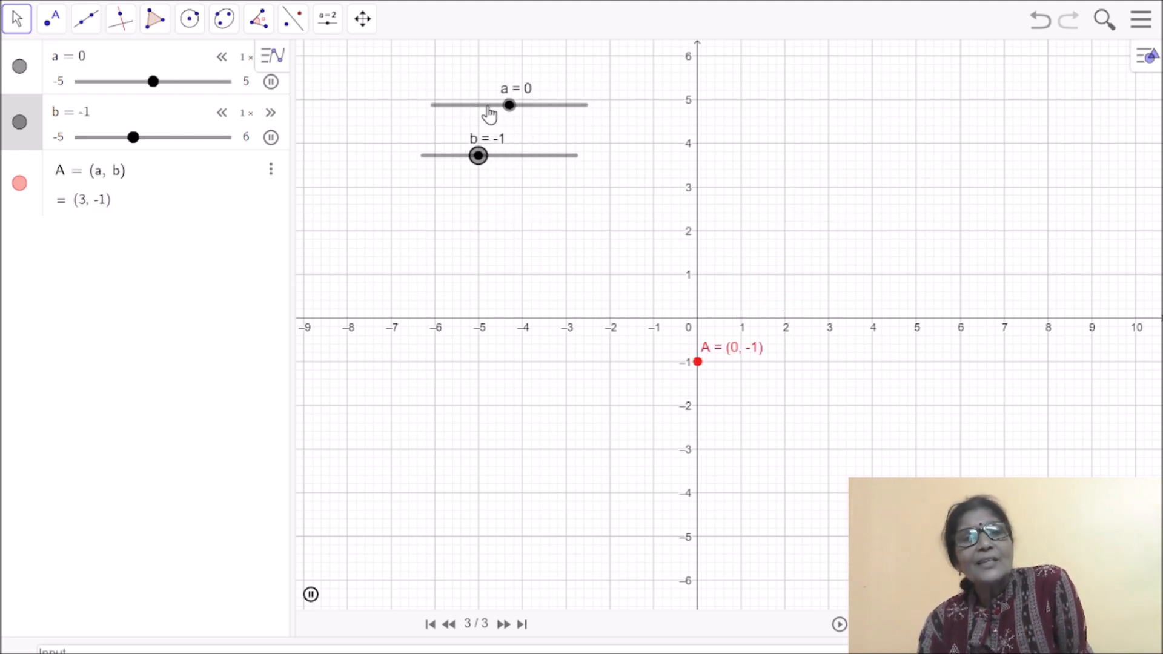
# Turn off slider a's label and hide slider a from the graphics view
pyautogui.rightClick(488, 114)
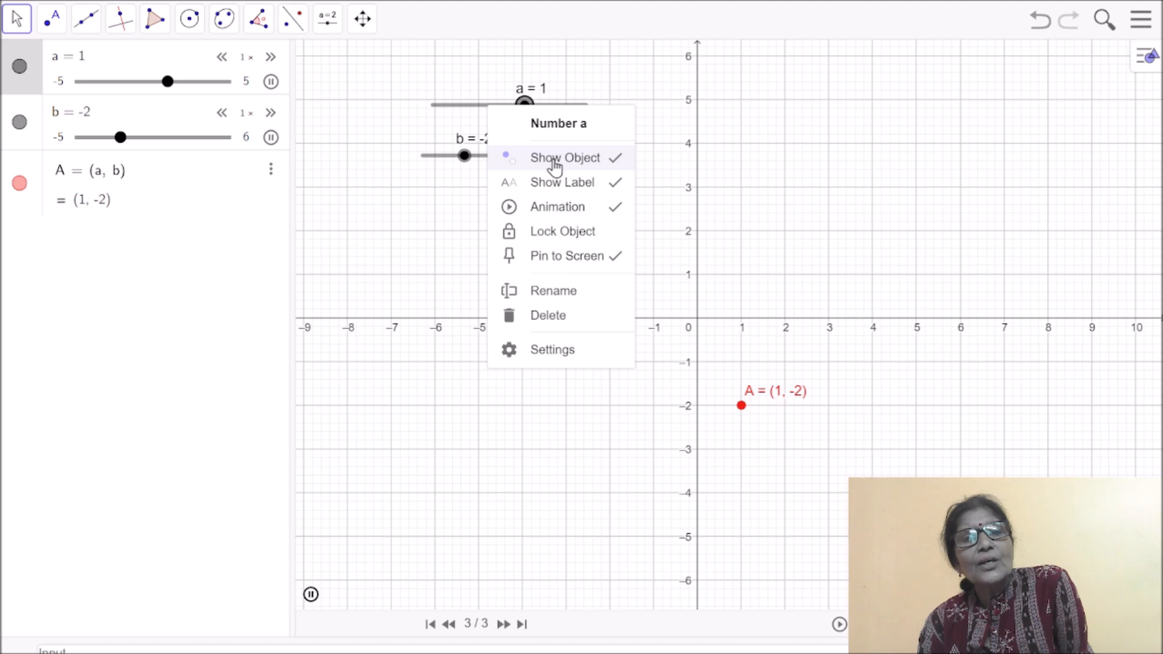
pyautogui.click(555, 187)
pyautogui.click(534, 111)
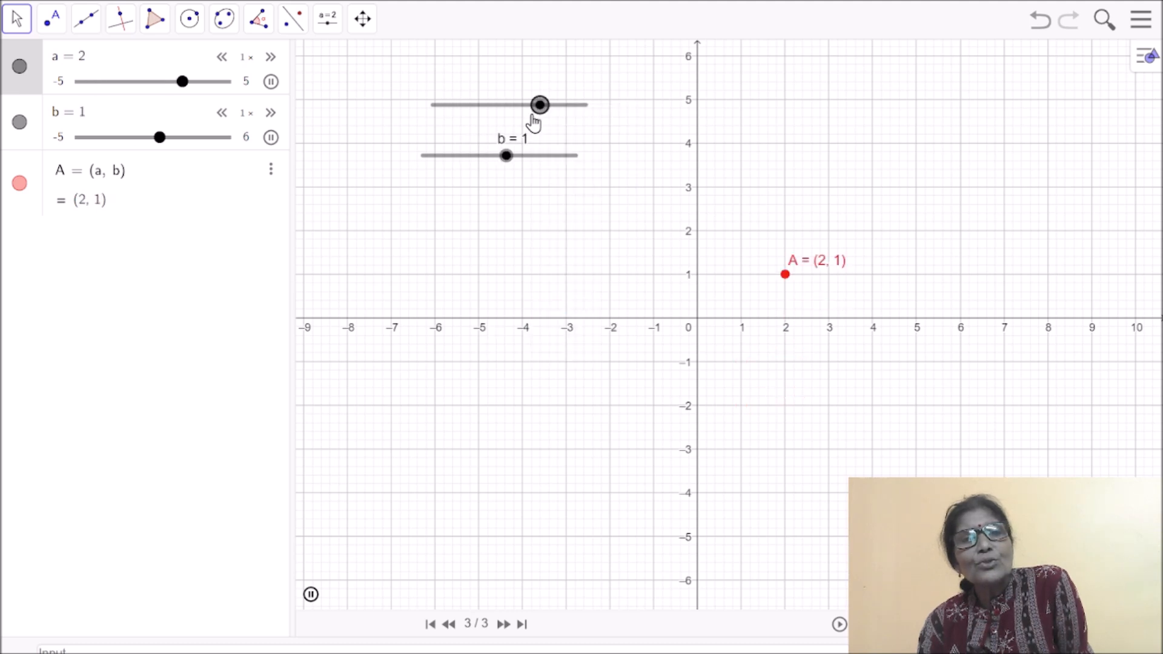
pyautogui.rightClick(537, 109)
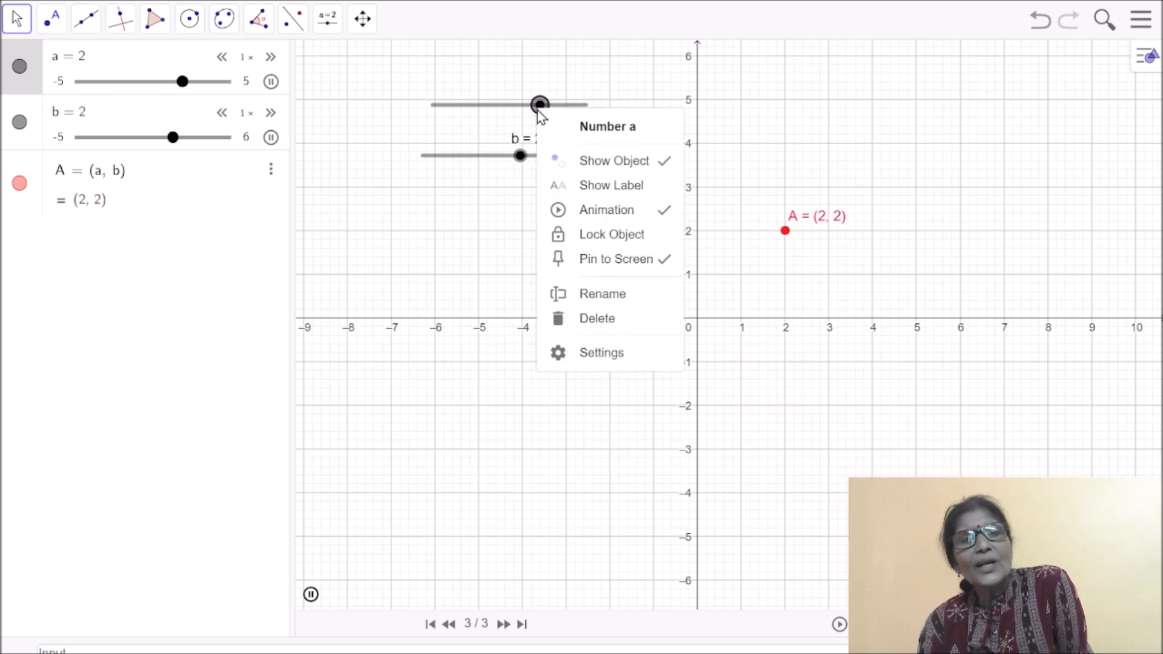
pyautogui.click(607, 164)
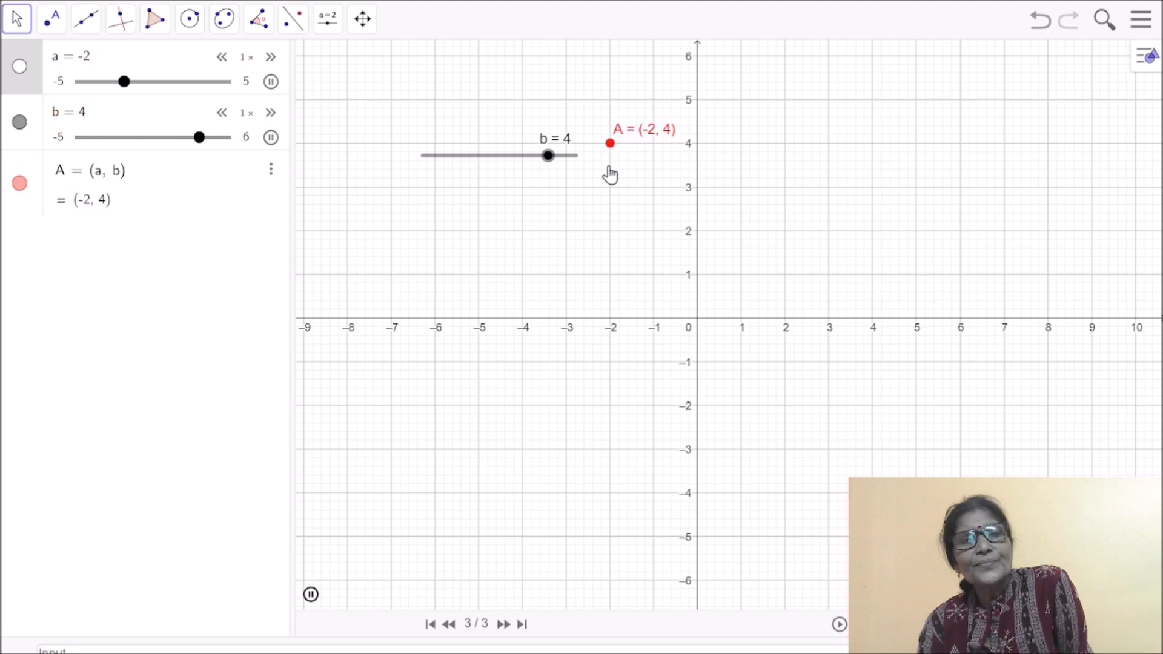
# Hide slider b from the graphics view and pause the animation of point A
pyautogui.rightClick(510, 155)
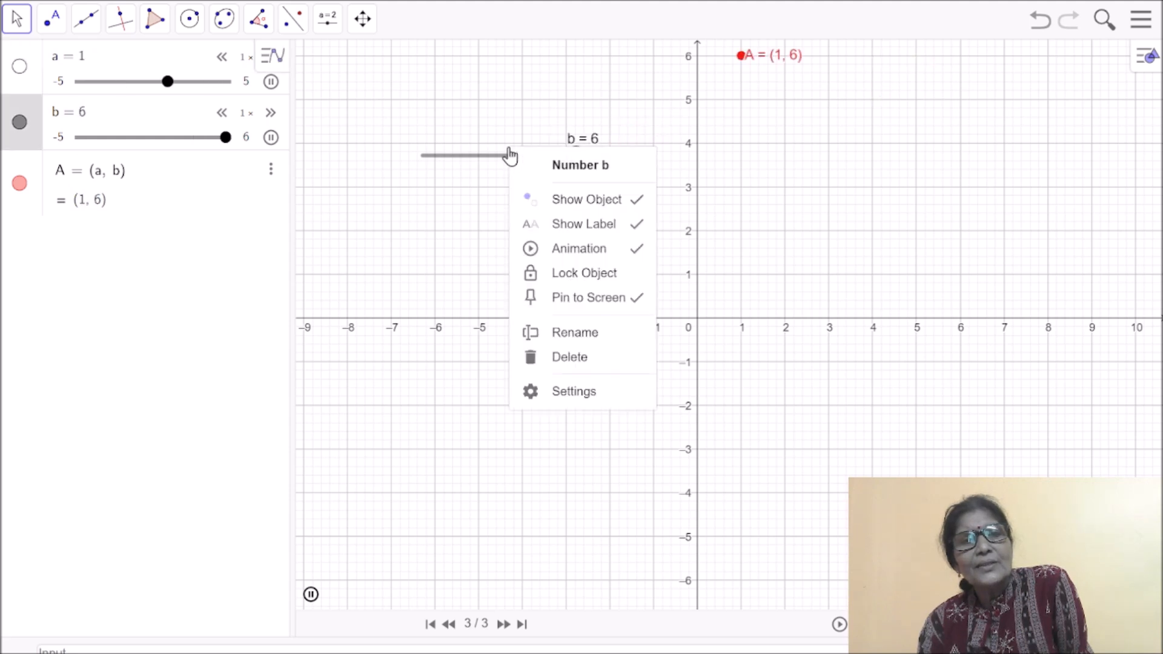
pyautogui.click(572, 203)
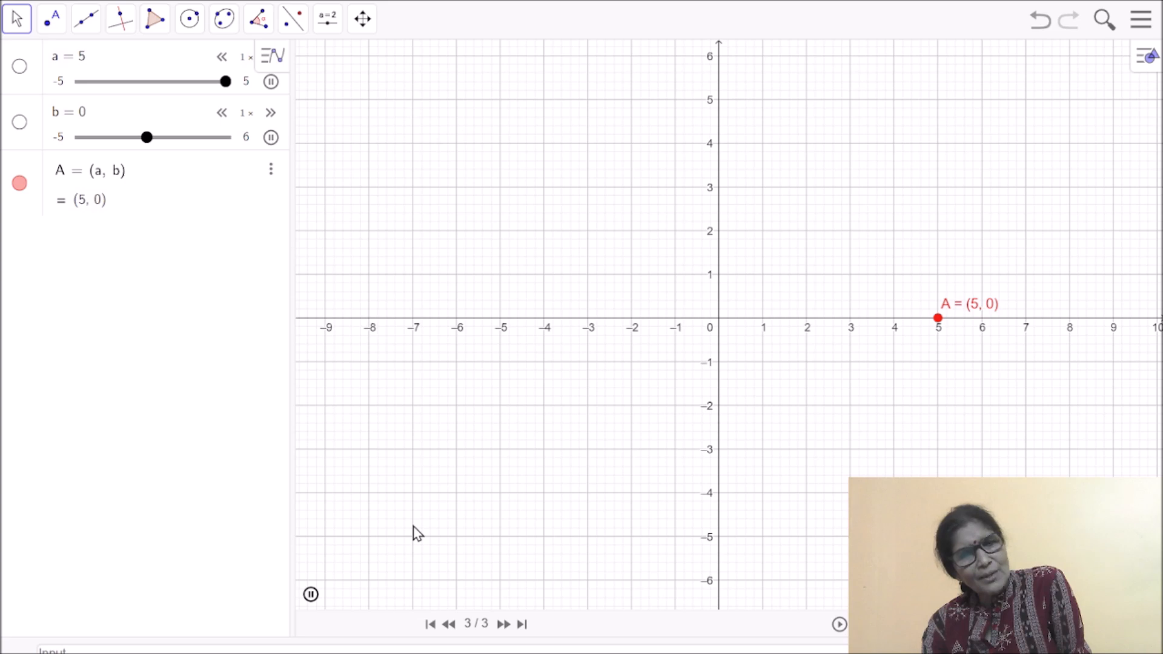
pyautogui.click(311, 594)
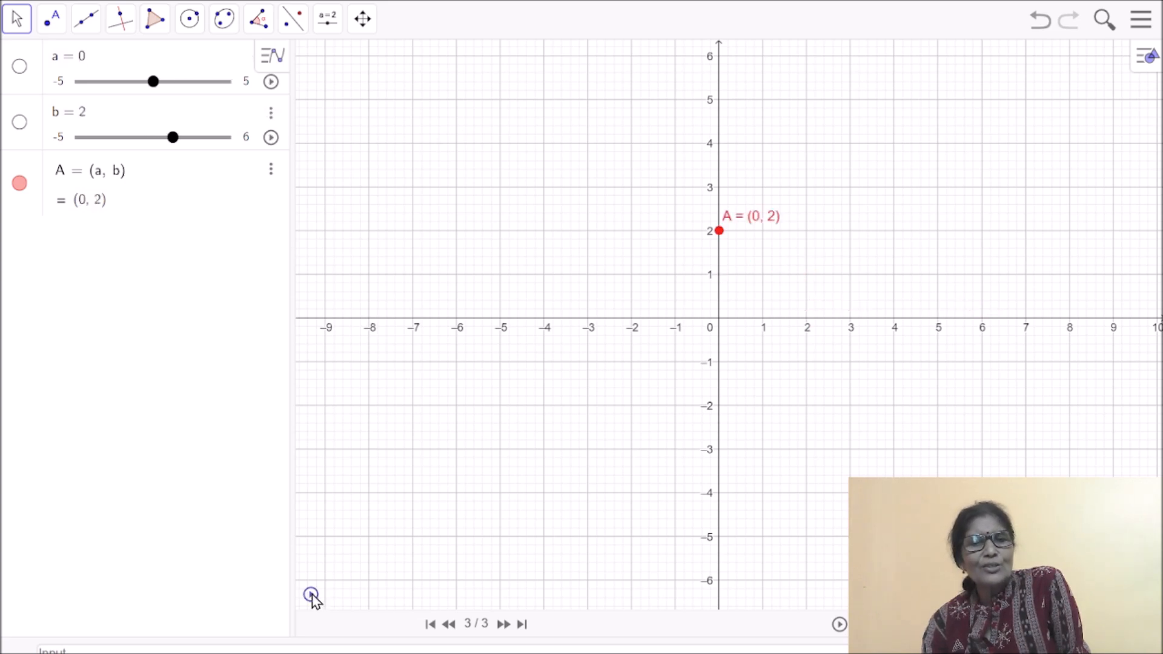